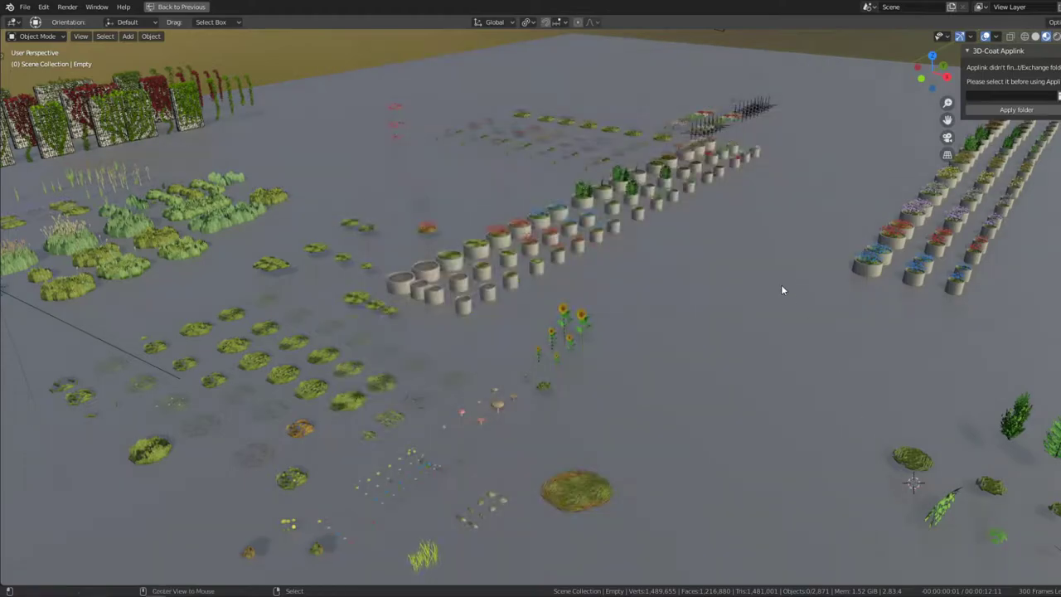
pyautogui.hotkey('alt', 'Tab')
# - Switch from OBS to the Blender window with the boxwood hedge maze and orbit around it
pyautogui.press('Tab')
pyautogui.moveTo(444, 309)
pyautogui.mouseDown(button='middle')
pyautogui.moveTo(796, 325)
pyautogui.moveTo(588, 402)
pyautogui.mouseUp(button='middle')
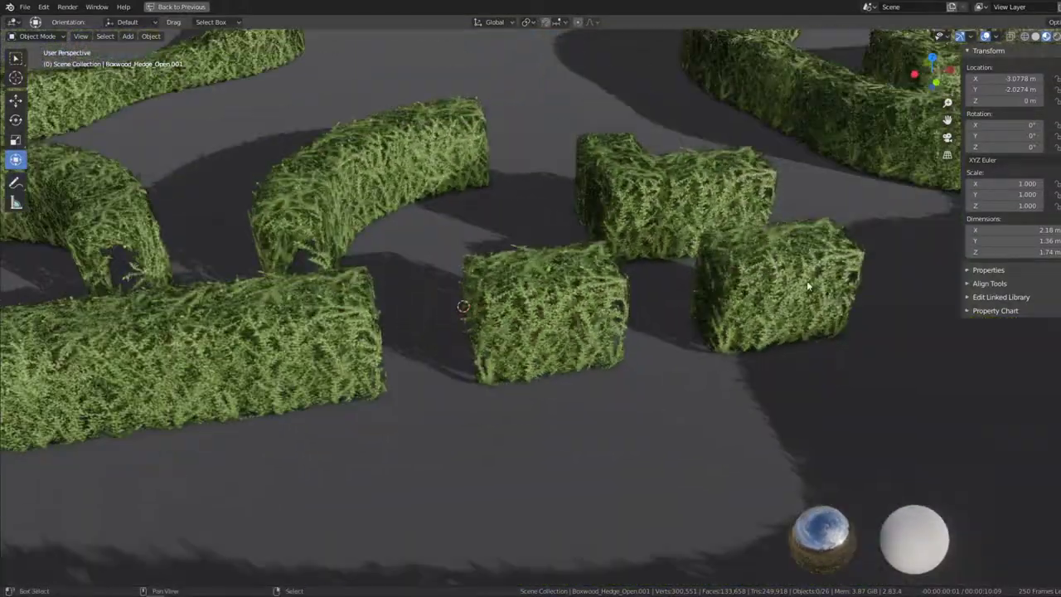
pyautogui.moveTo(587, 402)
pyautogui.mouseDown(button='middle')
pyautogui.moveTo(309, 313)
pyautogui.moveTo(681, 248)
pyautogui.moveTo(867, 292)
pyautogui.moveTo(402, 358)
pyautogui.moveTo(490, 354)
pyautogui.mouseUp(button='middle')
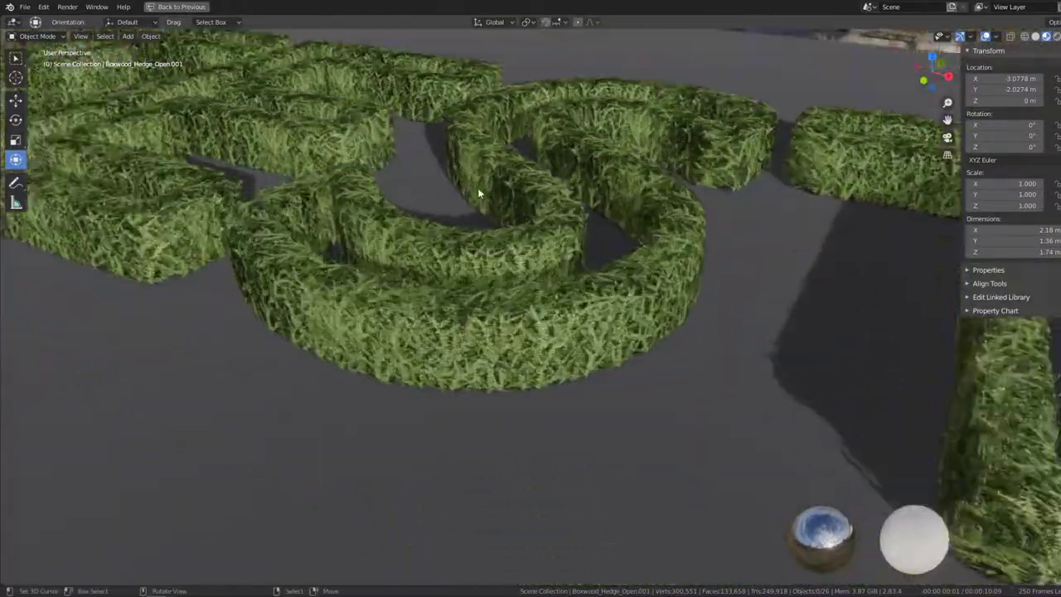
pyautogui.scroll(10, 478, 191)
pyautogui.moveTo(434, 194)
pyautogui.mouseDown(button='middle')
pyautogui.moveTo(248, 184)
pyautogui.moveTo(485, 190)
pyautogui.mouseUp(button='middle')
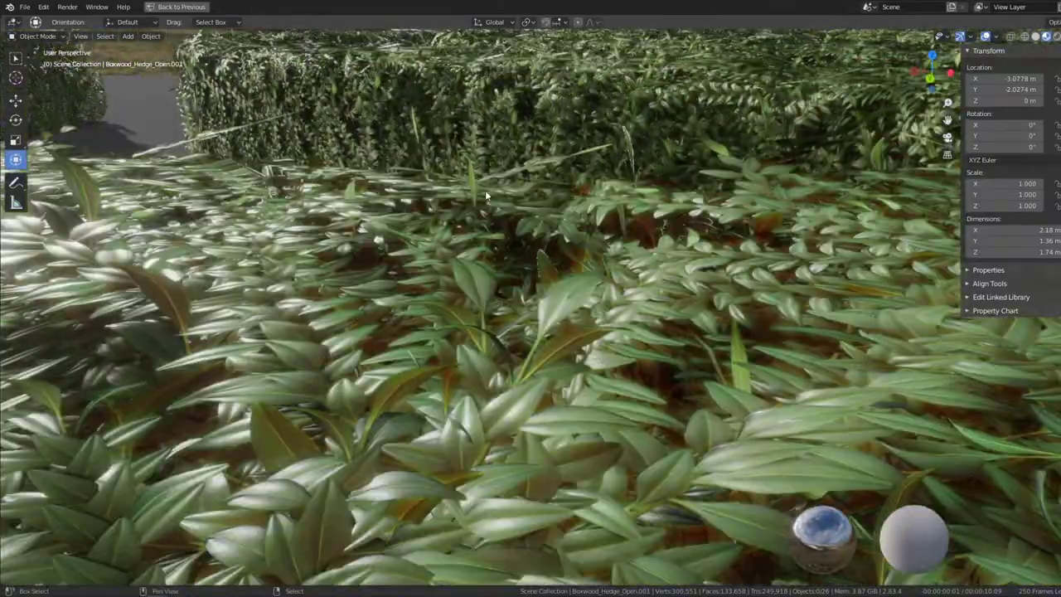
pyautogui.scroll(5, 484, 190)
pyautogui.scroll(4, 386, 158)
pyautogui.moveTo(386, 158)
pyautogui.mouseDown(button='middle')
pyautogui.moveTo(501, 220)
pyautogui.moveTo(339, 234)
pyautogui.moveTo(622, 254)
pyautogui.moveTo(429, 270)
pyautogui.moveTo(631, 296)
pyautogui.moveTo(692, 279)
pyautogui.mouseUp(button='middle')
pyautogui.scroll(-6, 500, 220)
pyautogui.scroll(4, 340, 234)
pyautogui.scroll(-6, 340, 234)
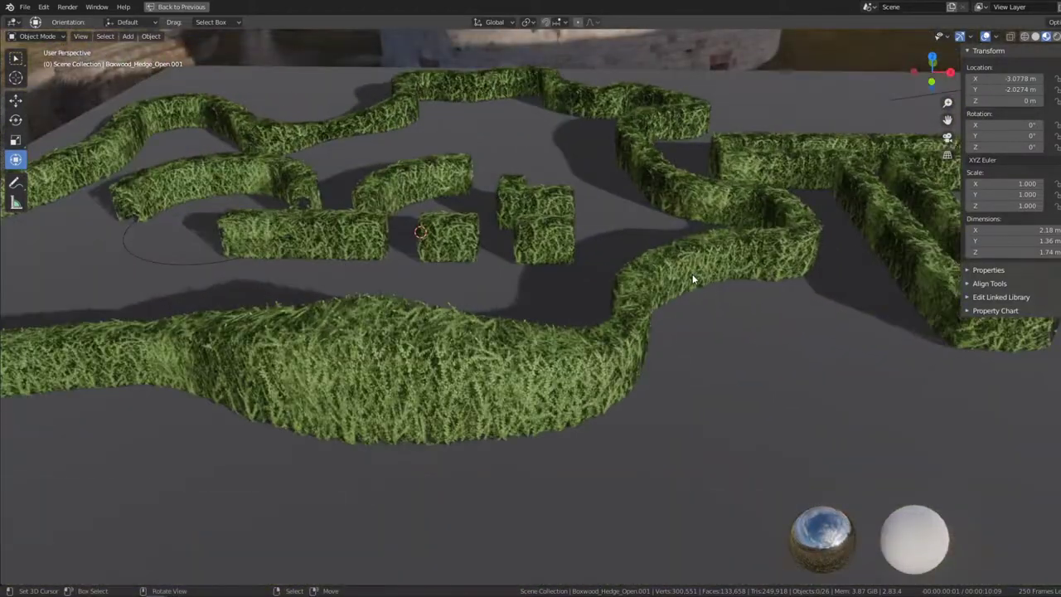
# - In wireframe view, select the BezierCircle.001 hedge curve and enter its Edit Mode
pyautogui.click(1022, 36)
pyautogui.scroll(3, 649, 433)
pyautogui.click(532, 551)
pyautogui.click(515, 552)
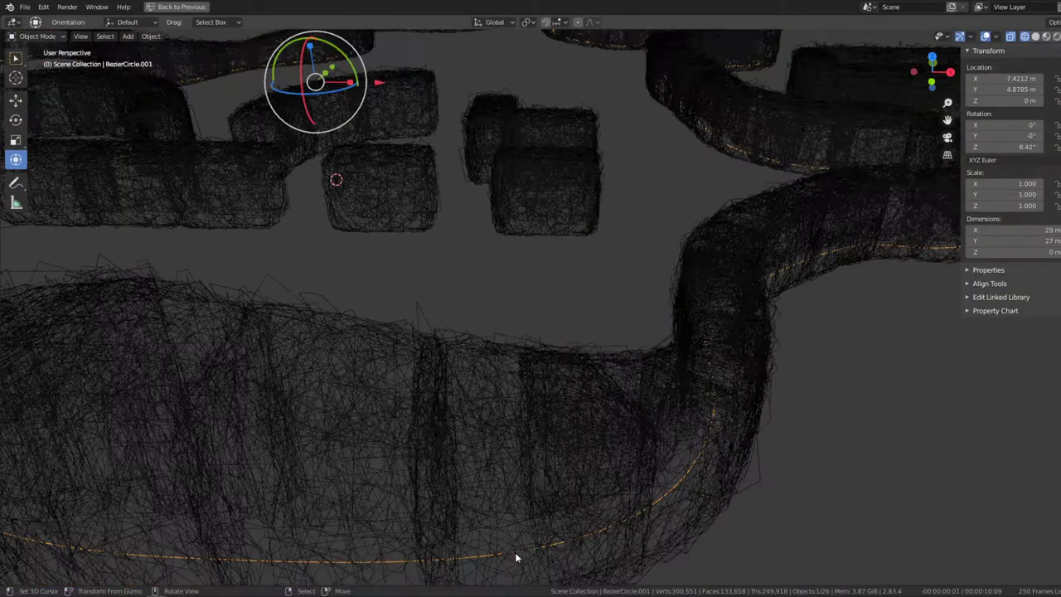
pyautogui.moveTo(515, 552); pyautogui.dragTo(696, 401, button='middle')
pyautogui.press('Tab')
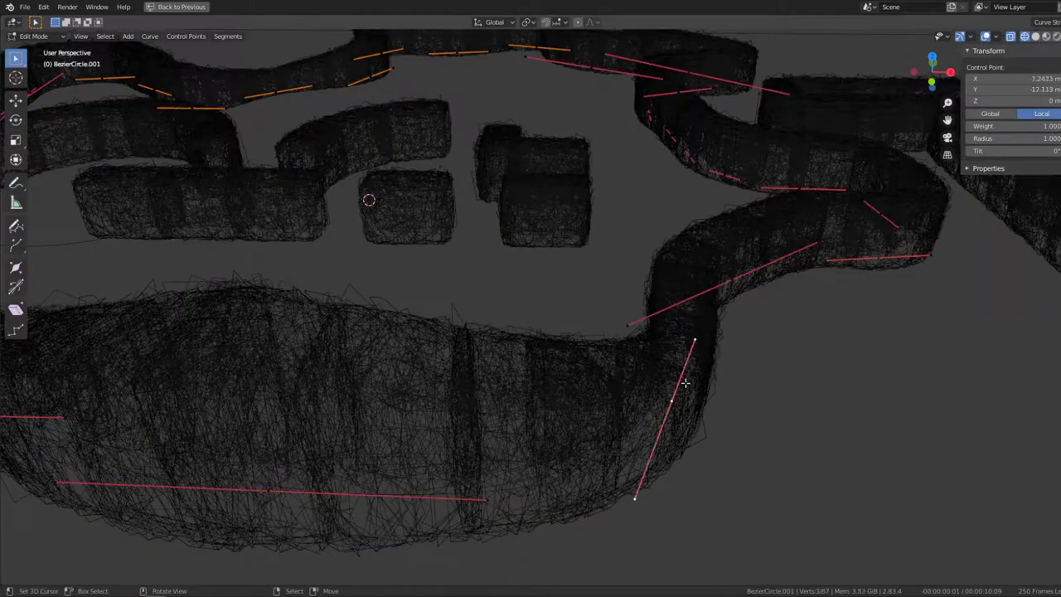
# - From top view, pull a curve control point outward and enlarge its handles
pyautogui.click(1046, 36)
pyautogui.press('KP_7')
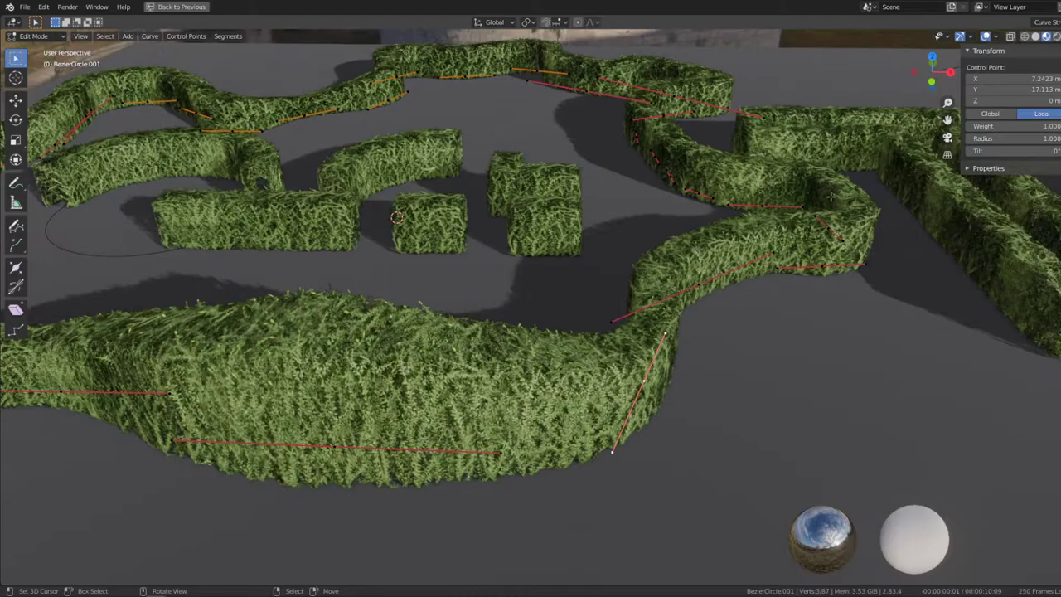
pyautogui.keyDown('shift'); pyautogui.scroll(-3, 692, 259); pyautogui.keyUp('shift')
pyautogui.press('g')
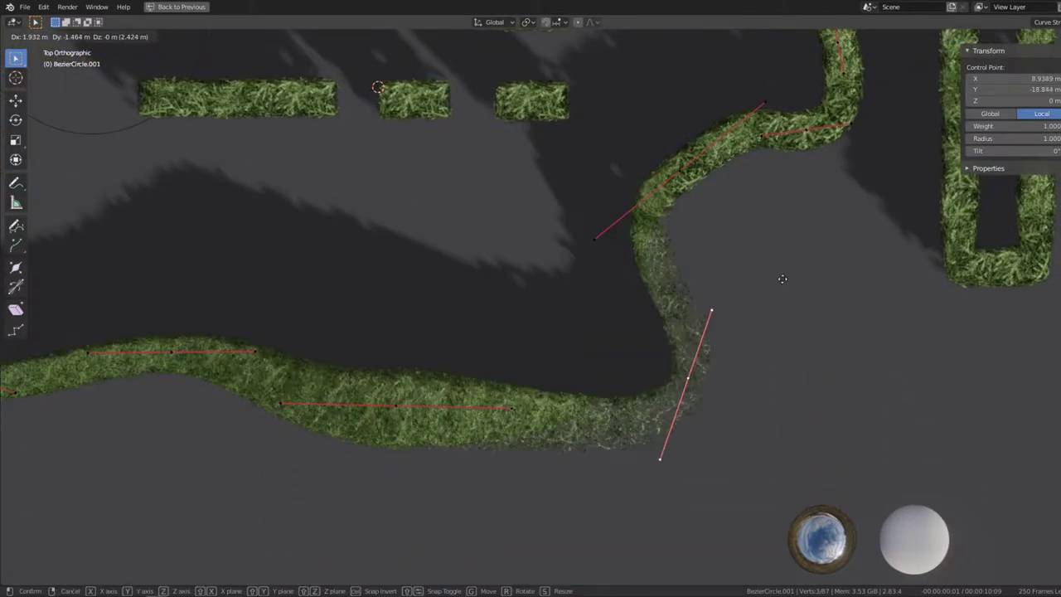
pyautogui.click(808, 310)
pyautogui.moveTo(805, 310); pyautogui.dragTo(686, 240, button='middle')
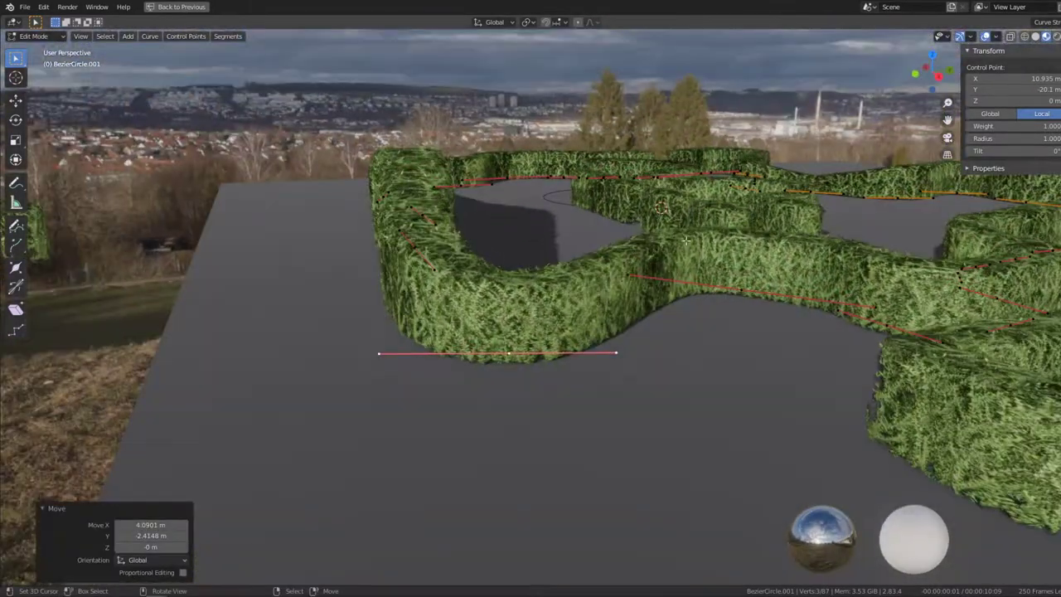
pyautogui.click(687, 276)
pyautogui.scroll(5, 687, 276)
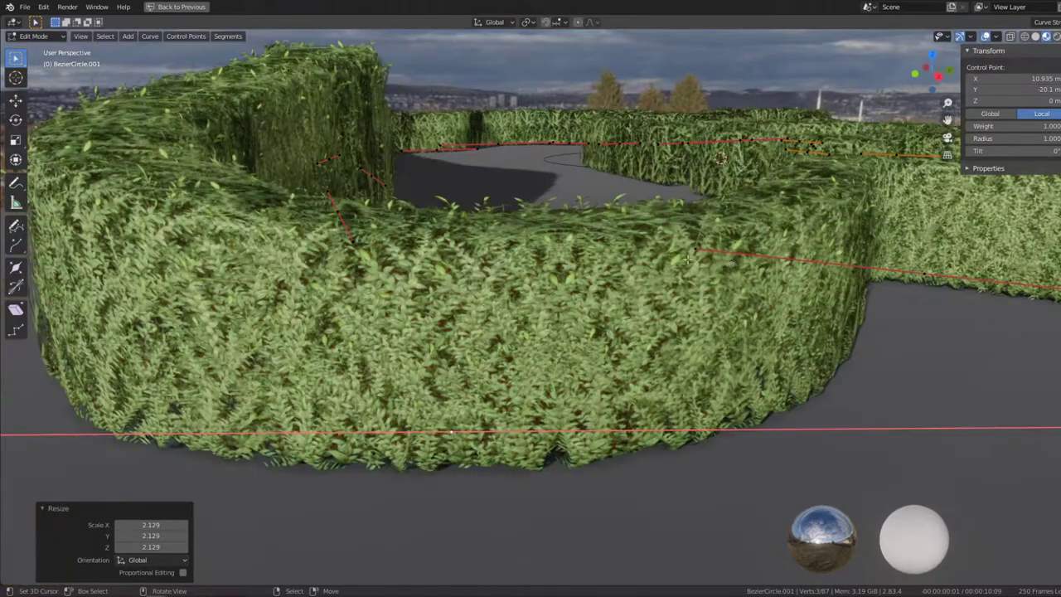
pyautogui.moveTo(688, 248)
pyautogui.mouseDown(button='middle')
pyautogui.moveTo(687, 276)
pyautogui.moveTo(708, 294)
pyautogui.moveTo(868, 350)
pyautogui.mouseUp(button='middle')
# - Shrink the curve radius at that point to thin the hedge, then return to Object Mode
pyautogui.hotkey('alt', 's')
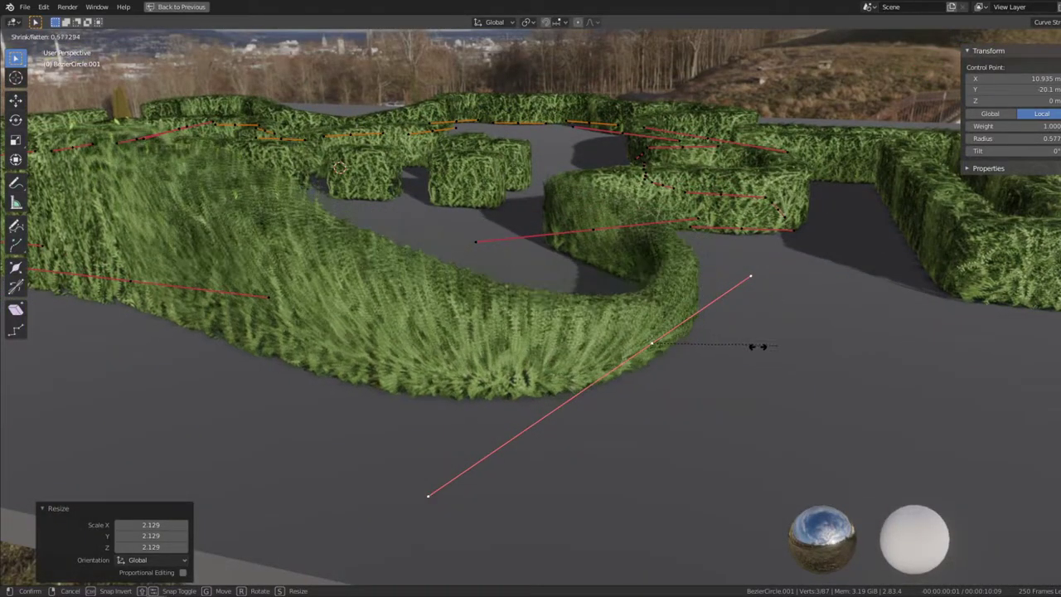
pyautogui.click(722, 350)
pyautogui.moveTo(722, 350); pyautogui.dragTo(669, 270, button='middle')
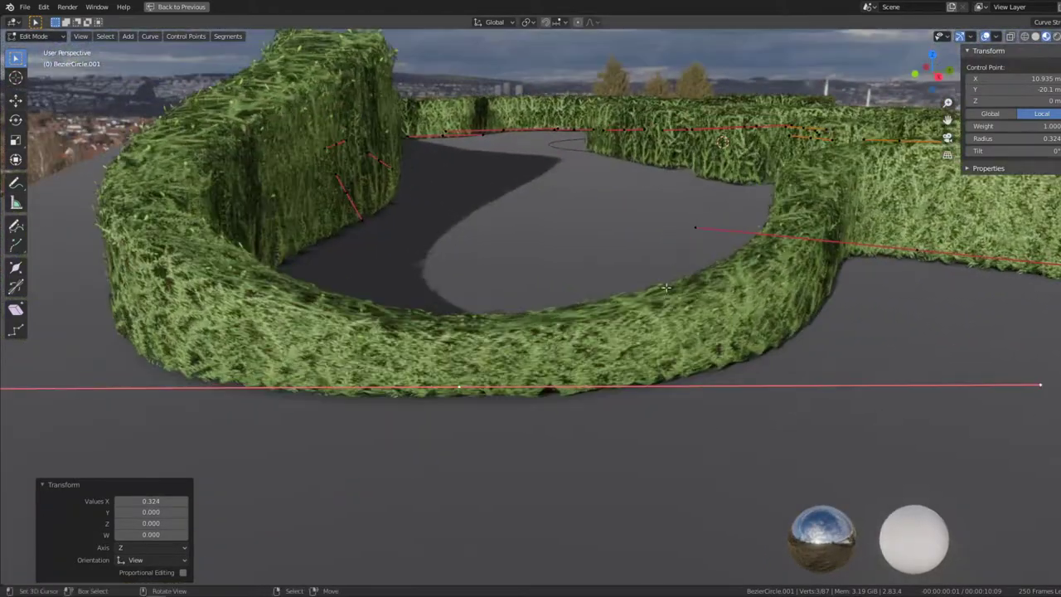
pyautogui.scroll(-3, 669, 271)
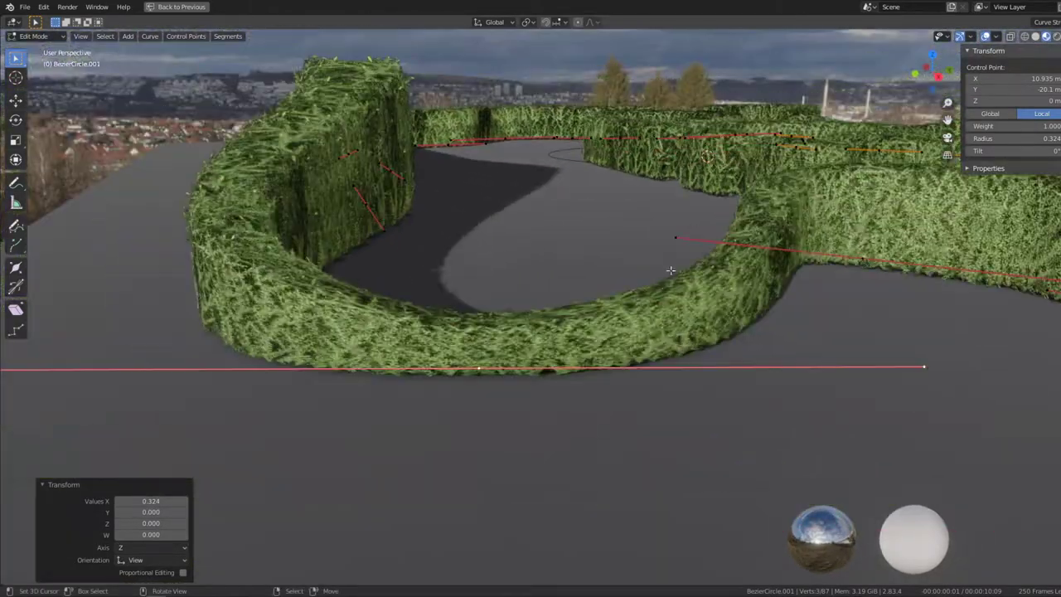
pyautogui.click(816, 362)
pyautogui.press('Tab')
# - Try moving a control point of the long hedge curve, then cancel the move
pyautogui.moveTo(609, 221); pyautogui.dragTo(545, 242, button='middle')
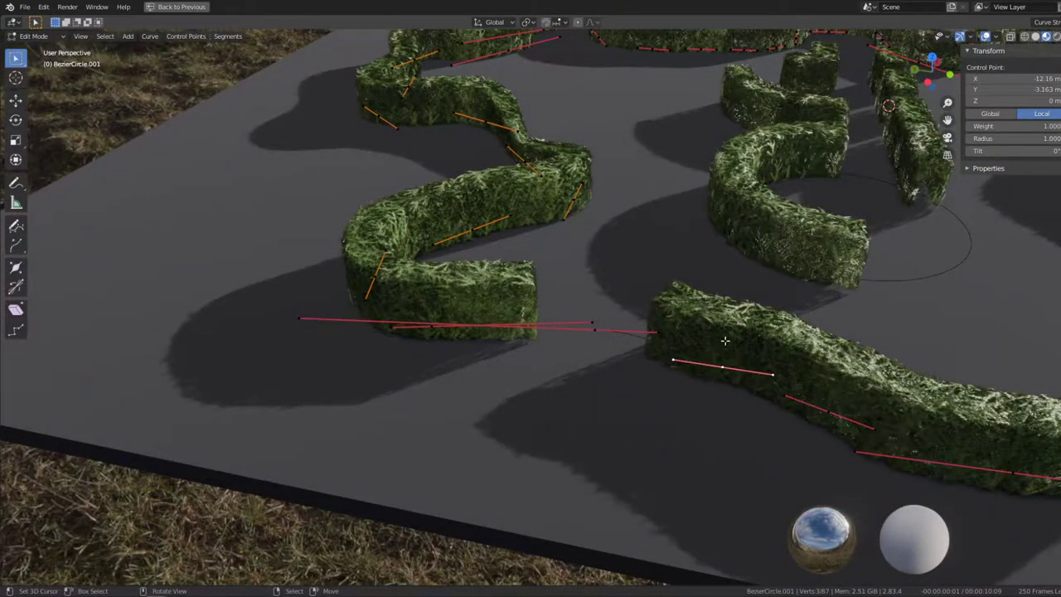
pyautogui.press('g')
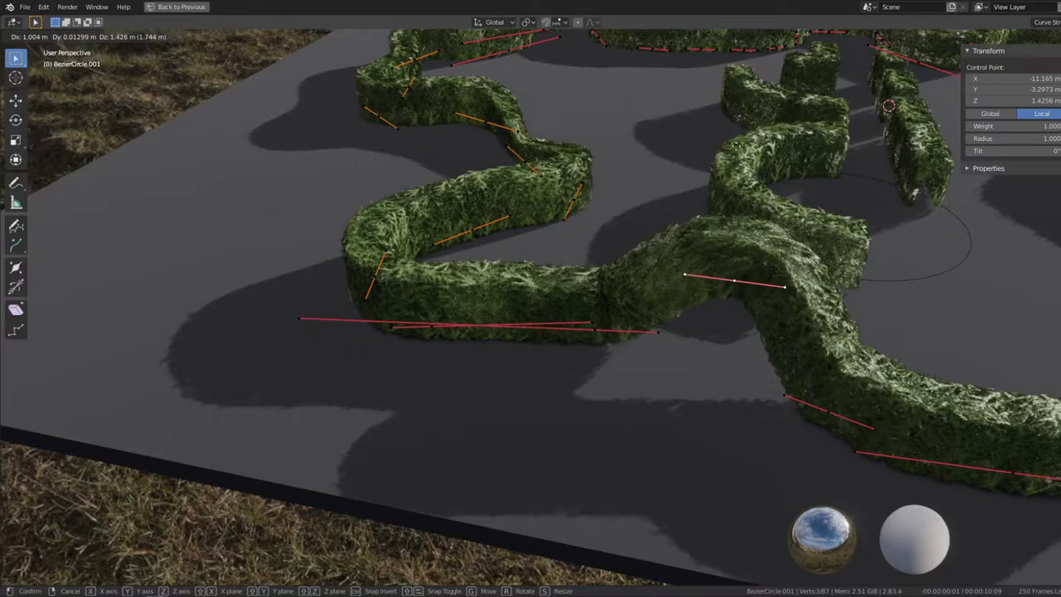
pyautogui.press('Escape')
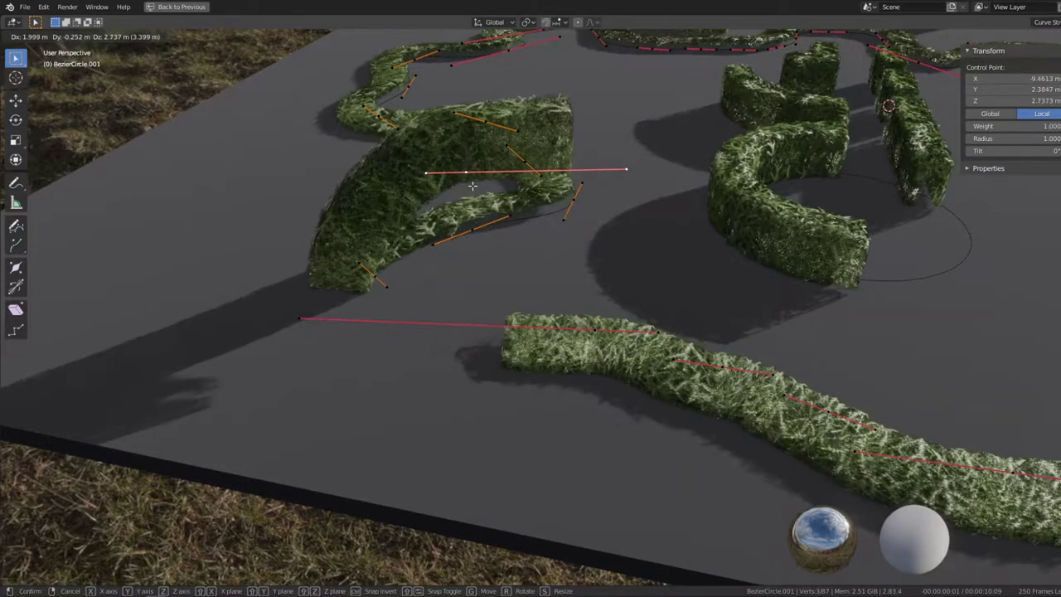
# - In top view, extrude the curve end about 17.5 m along X and rotate its handle 31.7°
pyautogui.press('KP_7')
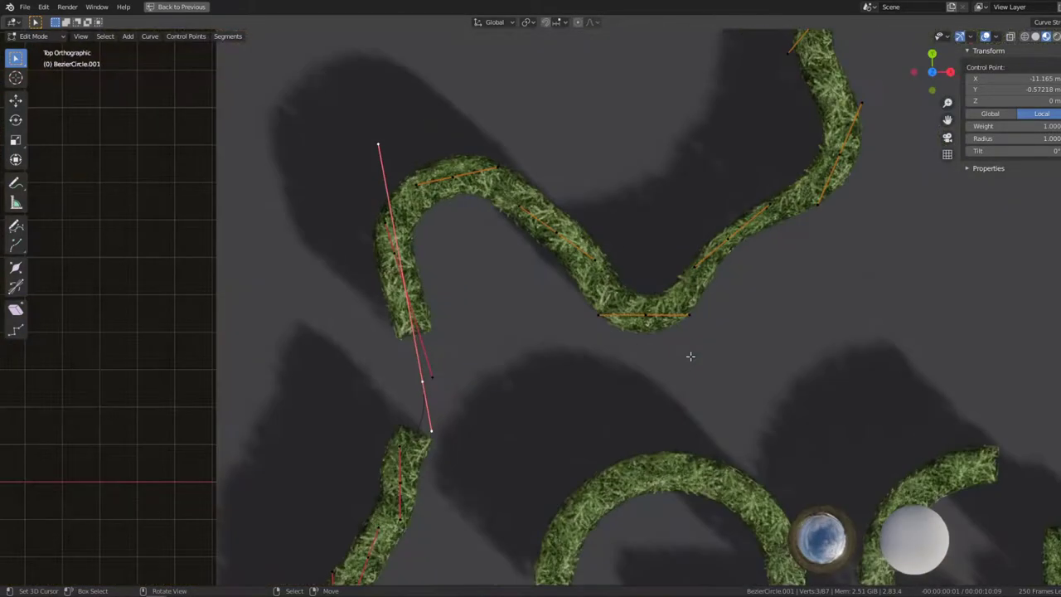
pyautogui.scroll(-3, 695, 329)
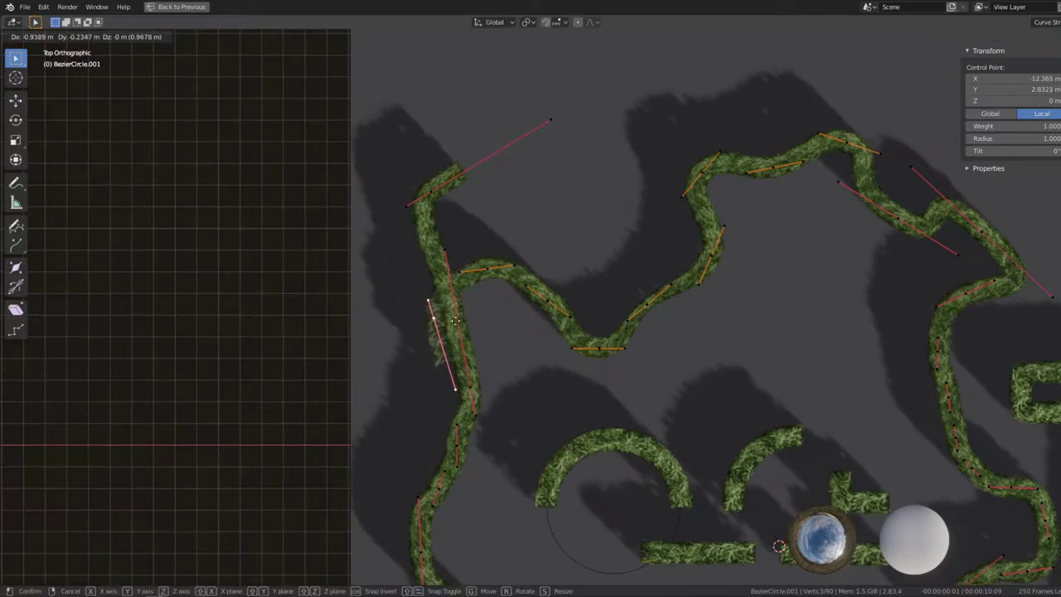
pyautogui.click(503, 345)
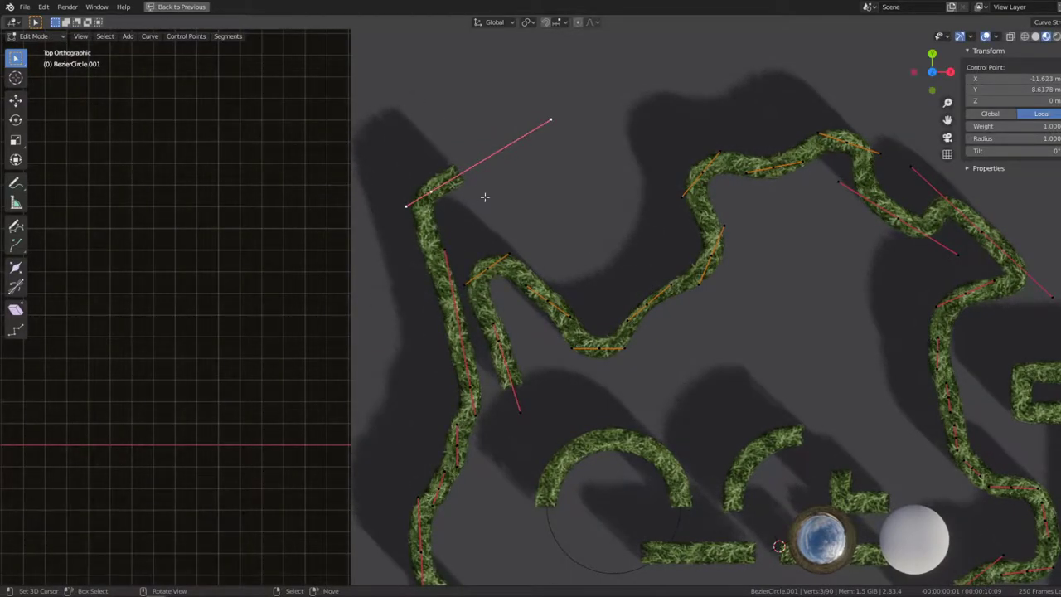
pyautogui.scroll(1, 348, 312)
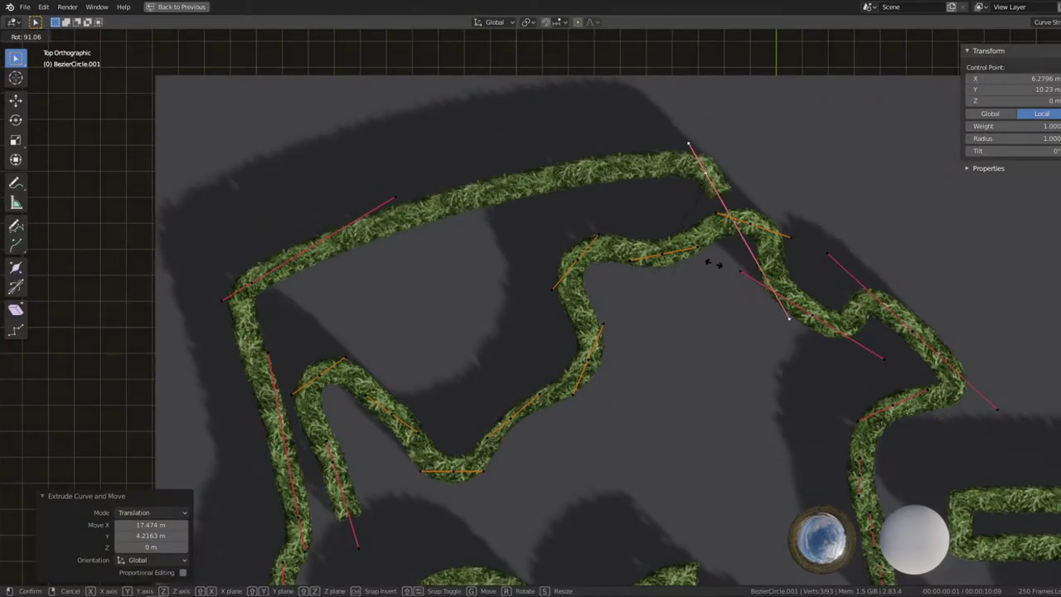
pyautogui.press('Return')
pyautogui.moveTo(729, 171)
pyautogui.mouseDown(button='middle')
pyautogui.moveTo(803, 243)
pyautogui.moveTo(620, 265)
pyautogui.mouseUp(button='middle')
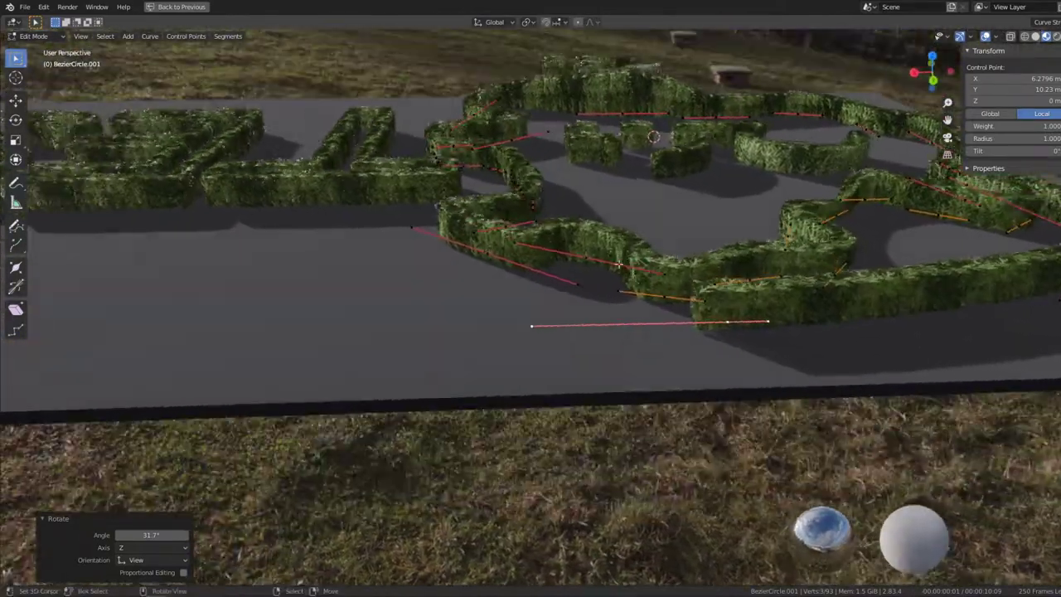
pyautogui.moveTo(558, 320); pyautogui.dragTo(557, 311, button='middle')
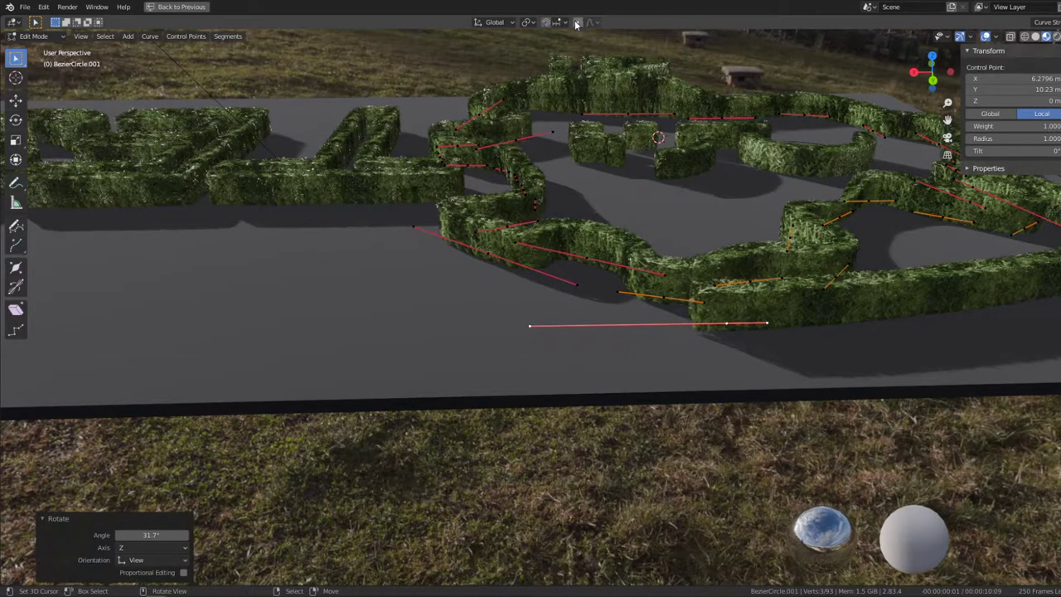
# - Set the snapping target options and turn on snapping for curve editing
pyautogui.click(557, 23)
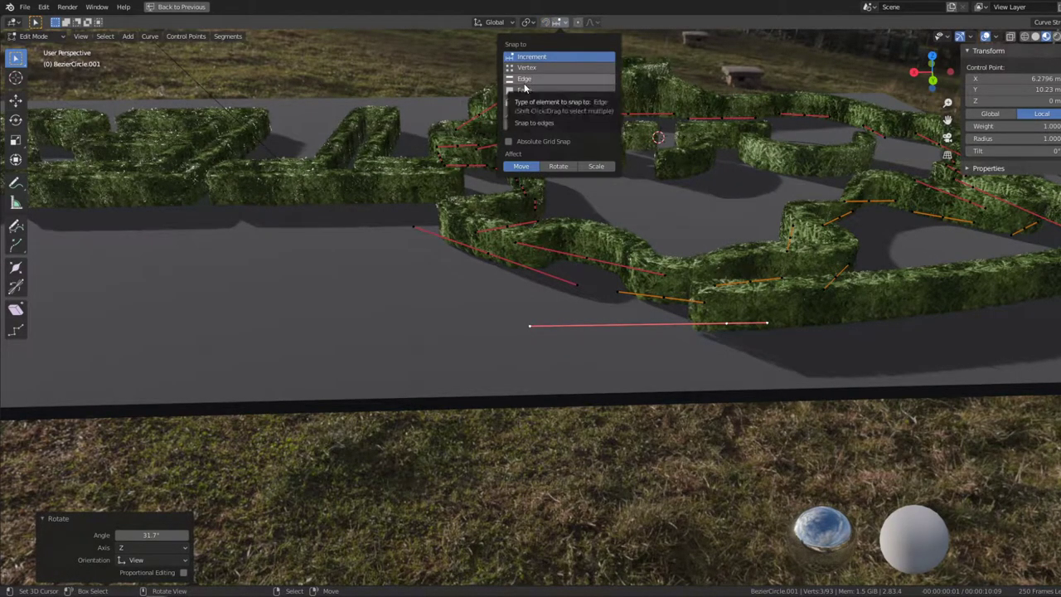
pyautogui.click(547, 33)
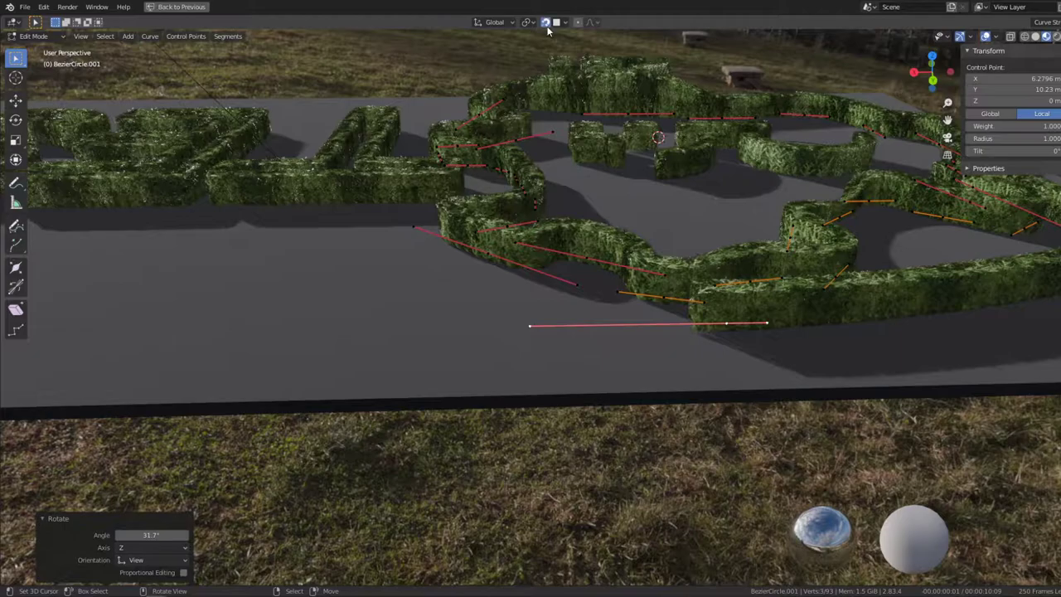
pyautogui.click(545, 23)
pyautogui.moveTo(384, 324)
pyautogui.mouseDown(button='middle')
pyautogui.moveTo(398, 284)
pyautogui.moveTo(429, 334)
pyautogui.moveTo(293, 348)
pyautogui.mouseUp(button='middle')
# - Extrude a new hedge curve point past the T, checking its placement from above
pyautogui.press('g')
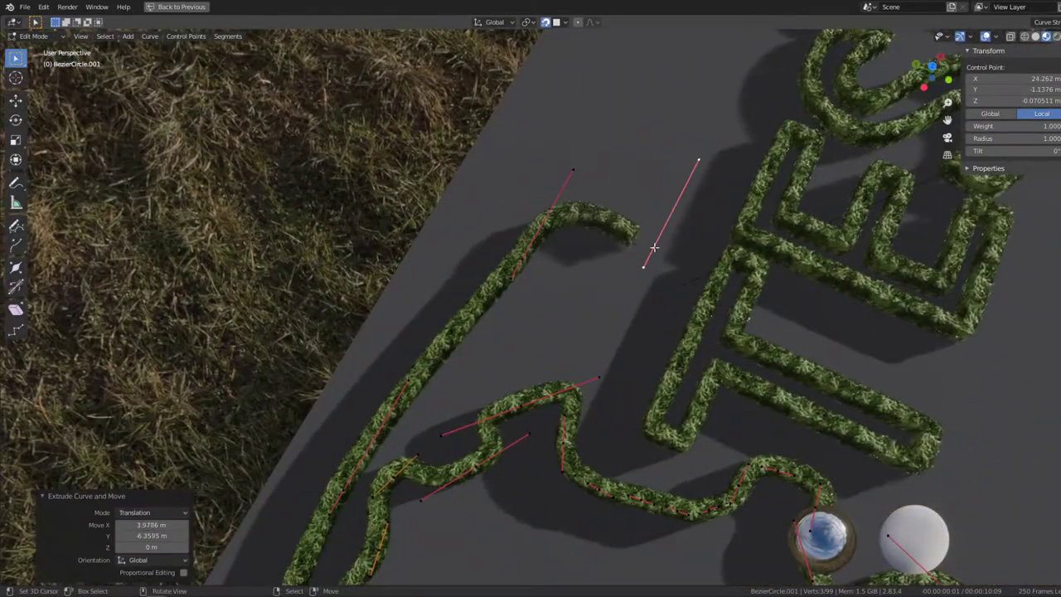
pyautogui.moveTo(604, 33); pyautogui.dragTo(655, 377, button='middle')
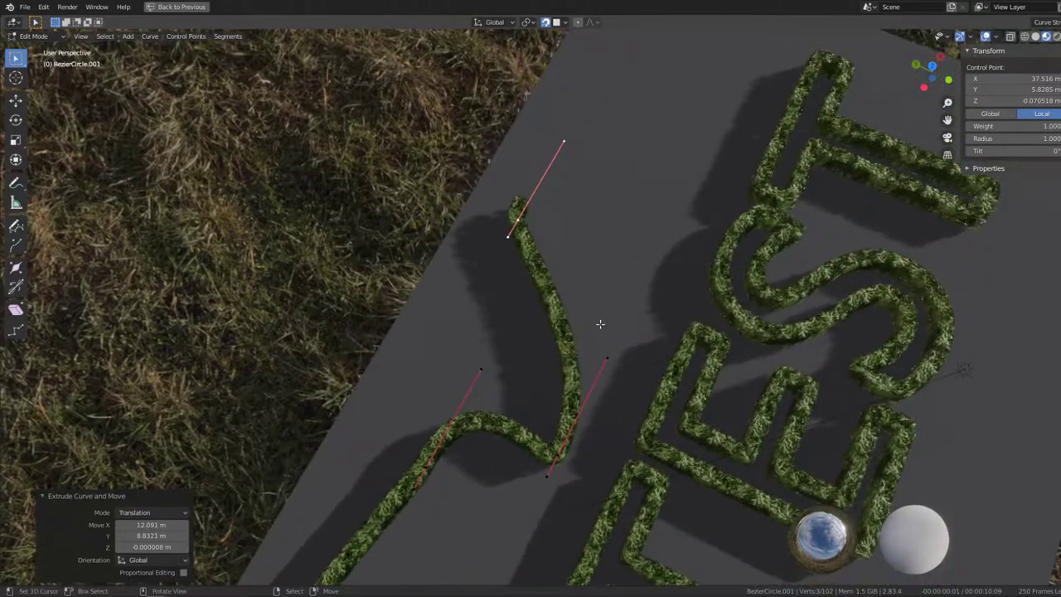
pyautogui.moveTo(645, 464); pyautogui.dragTo(634, 304, button='middle')
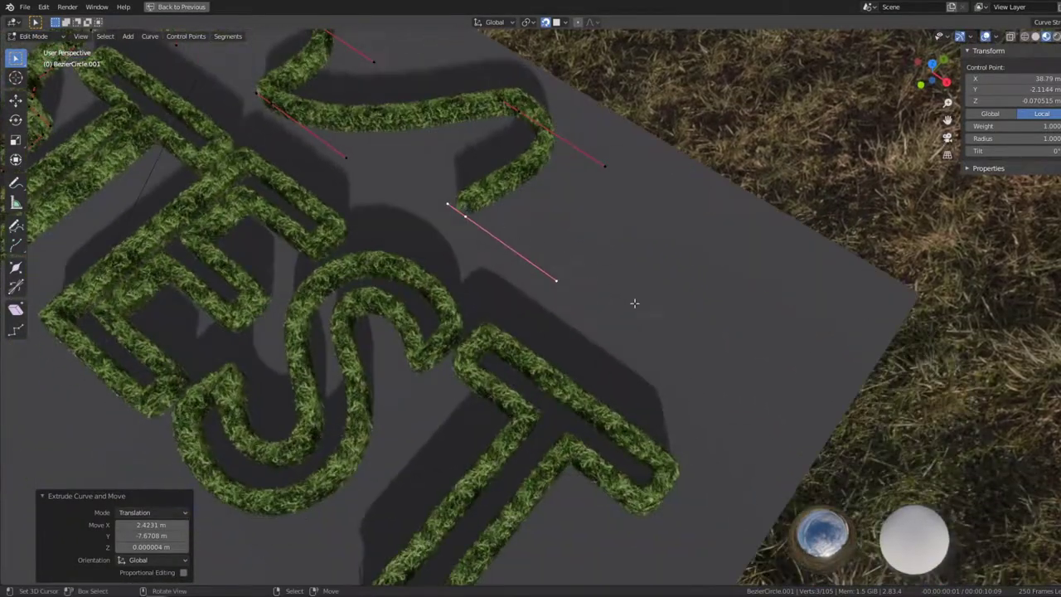
pyautogui.press('e')
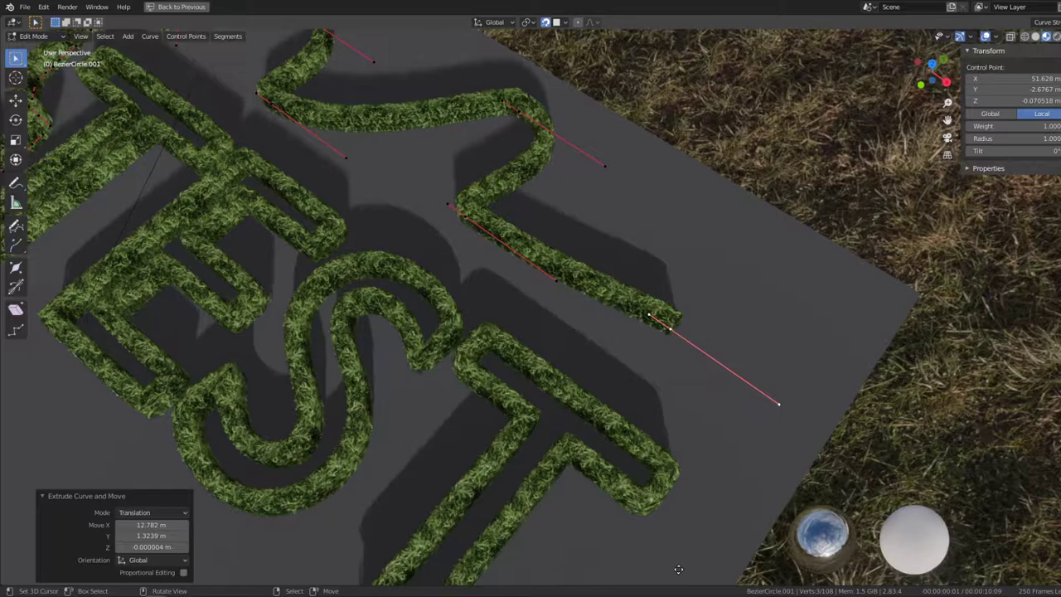
pyautogui.moveTo(652, 517); pyautogui.dragTo(698, 337, button='middle')
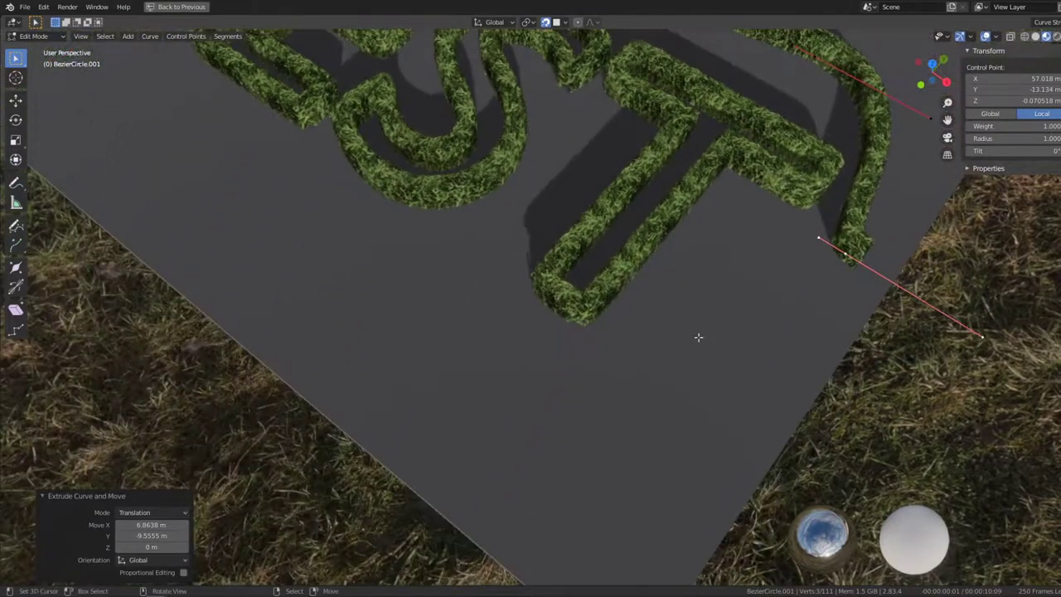
pyautogui.keyDown('ctrl'); pyautogui.rightClick(499, 449); pyautogui.keyUp('ctrl')
pyautogui.press('KP_7')
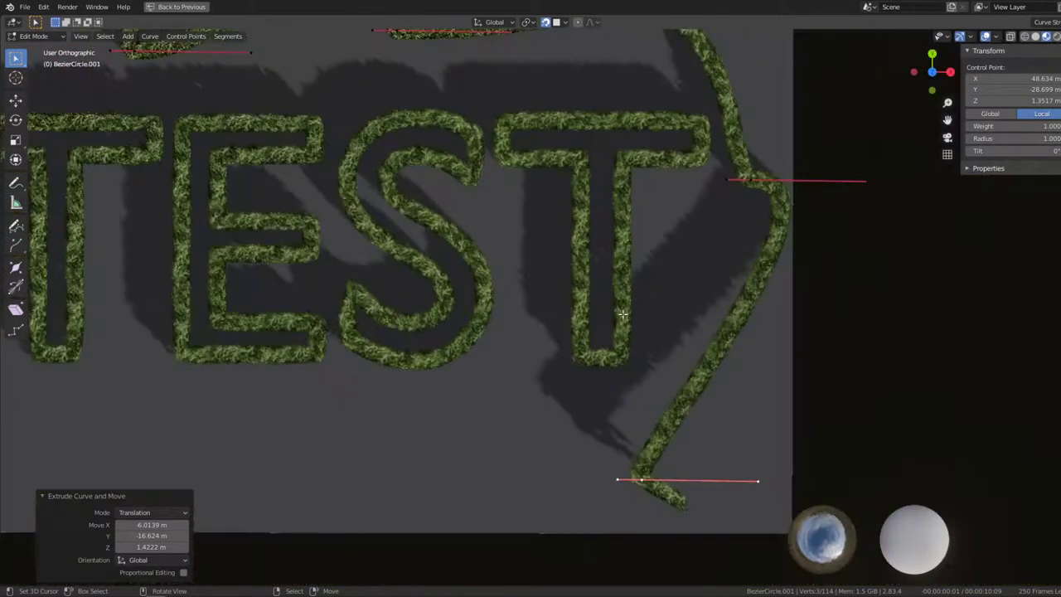
pyautogui.scroll(-2, 757, 240)
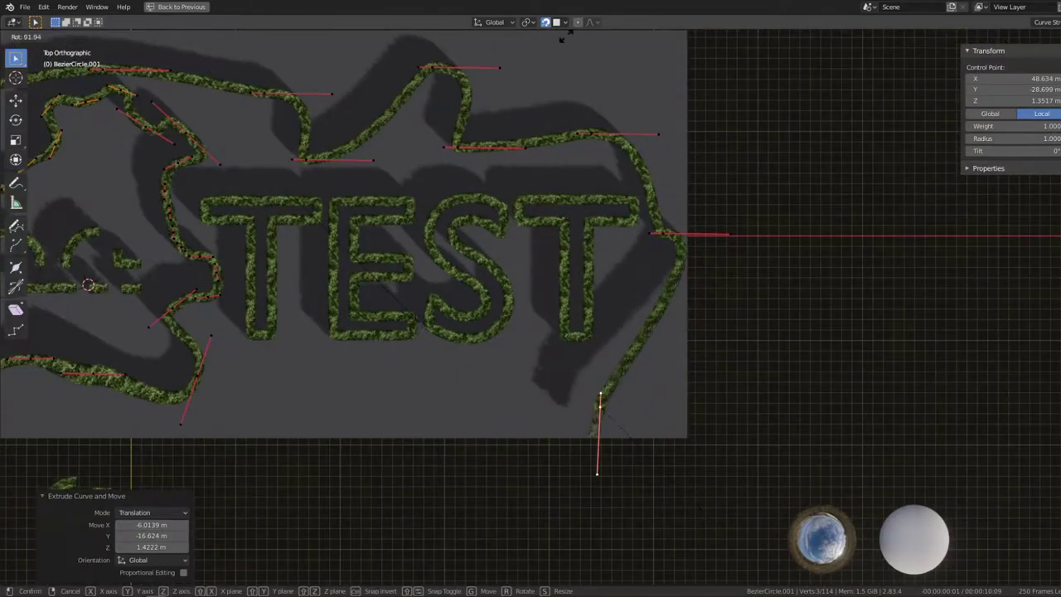
pyautogui.moveTo(595, 504); pyautogui.dragTo(235, 346, button='middle')
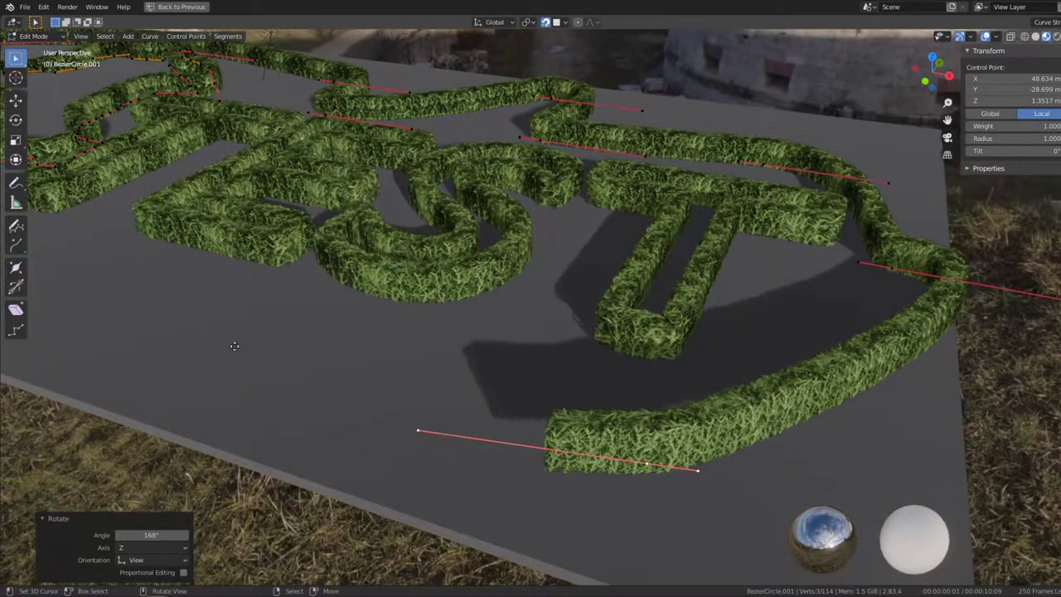
# - Extrude several more hedge segments along the maze's front edge, the last moved -11.04 m in X
pyautogui.press('e')
pyautogui.click(237, 343)
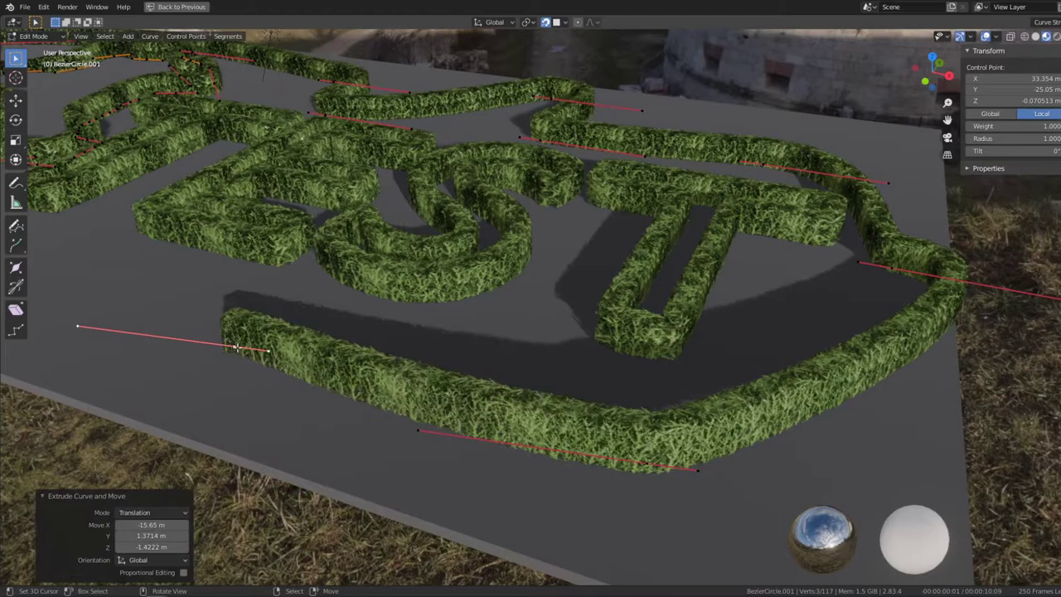
pyautogui.moveTo(237, 343)
pyautogui.mouseDown(button='middle')
pyautogui.moveTo(356, 367)
pyautogui.moveTo(779, 349)
pyautogui.mouseUp(button='middle')
pyautogui.press('e')
pyautogui.click(356, 367)
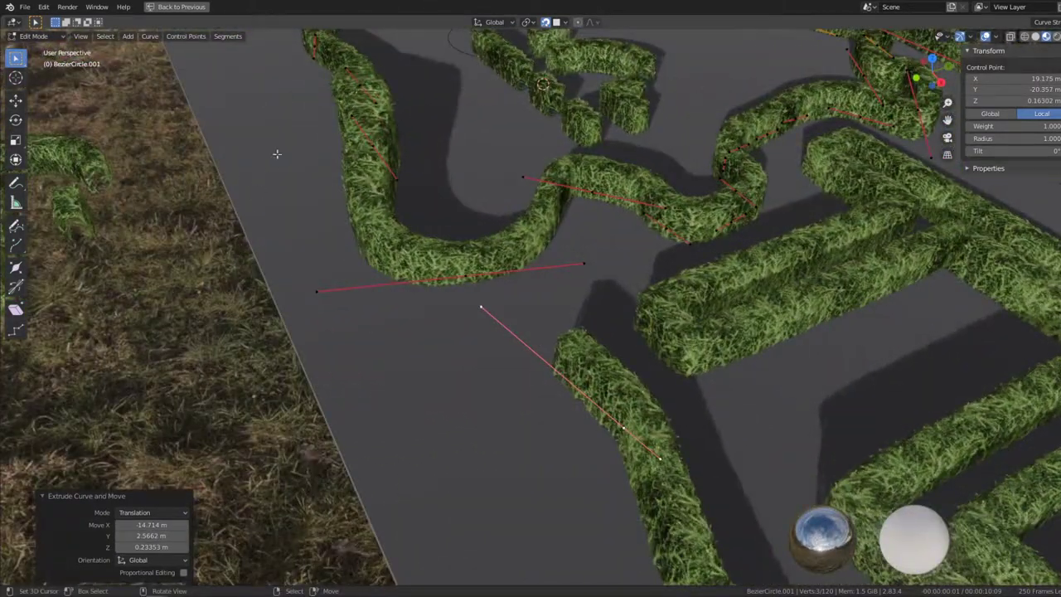
pyautogui.press('e')
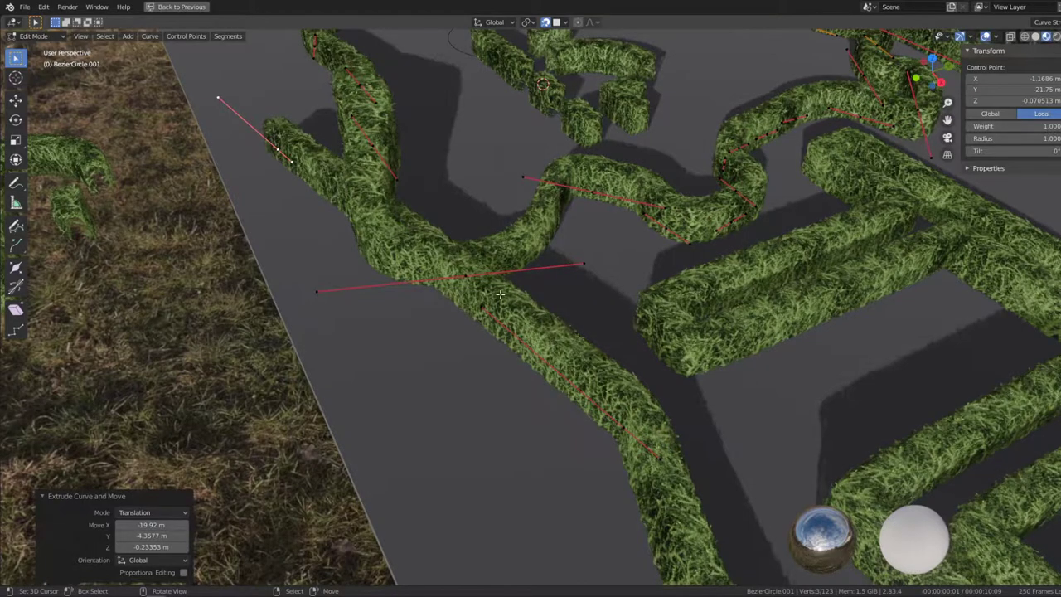
pyautogui.moveTo(567, 266); pyautogui.dragTo(351, 320, button='middle')
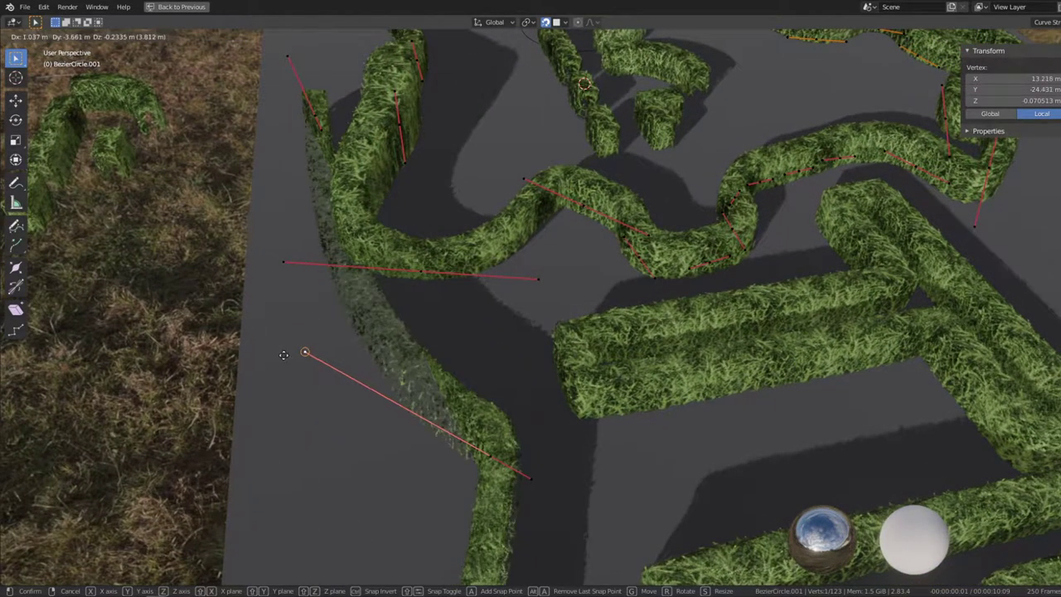
pyautogui.click(323, 295)
pyautogui.scroll(-5, 323, 294)
pyautogui.moveTo(323, 294); pyautogui.dragTo(479, 292, button='middle')
# - Select a curve control point, pan across the maze, and return to Object Mode
pyautogui.click(429, 336)
pyautogui.keyDown('shift'); pyautogui.moveTo(439, 334); pyautogui.dragTo(555, 327, button='middle'); pyautogui.keyUp('shift')
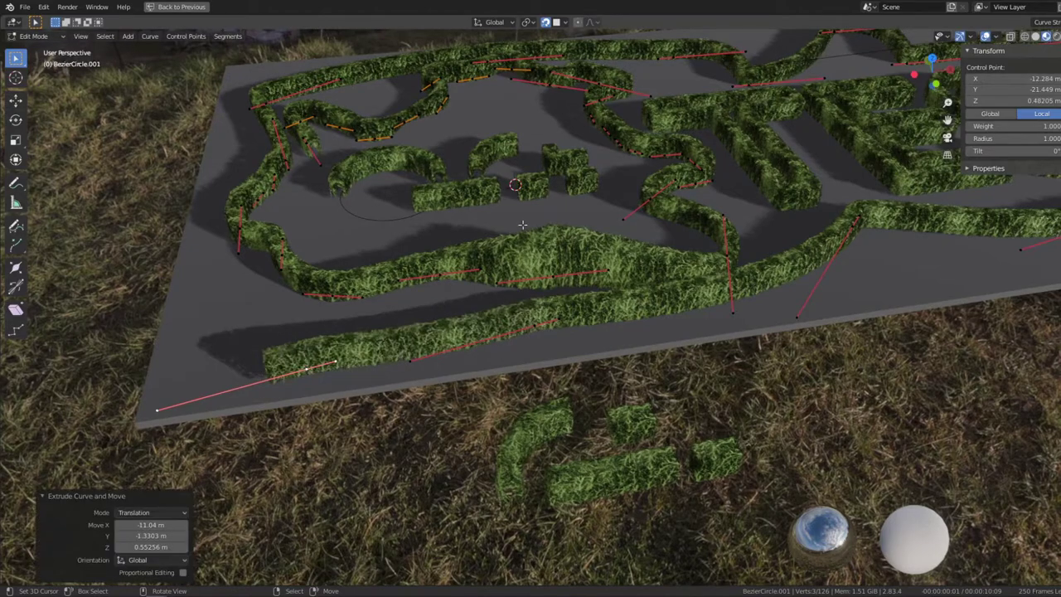
pyautogui.press('Tab')
pyautogui.scroll(4, 581, 199)
pyautogui.moveTo(616, 179)
pyautogui.mouseDown(button='middle')
pyautogui.moveTo(629, 411)
pyautogui.moveTo(652, 379)
pyautogui.moveTo(635, 377)
pyautogui.mouseUp(button='middle')
# - Walk through the maze in first person, rising above the hedges and dropping back
pyautogui.hotkey('shift', '`')
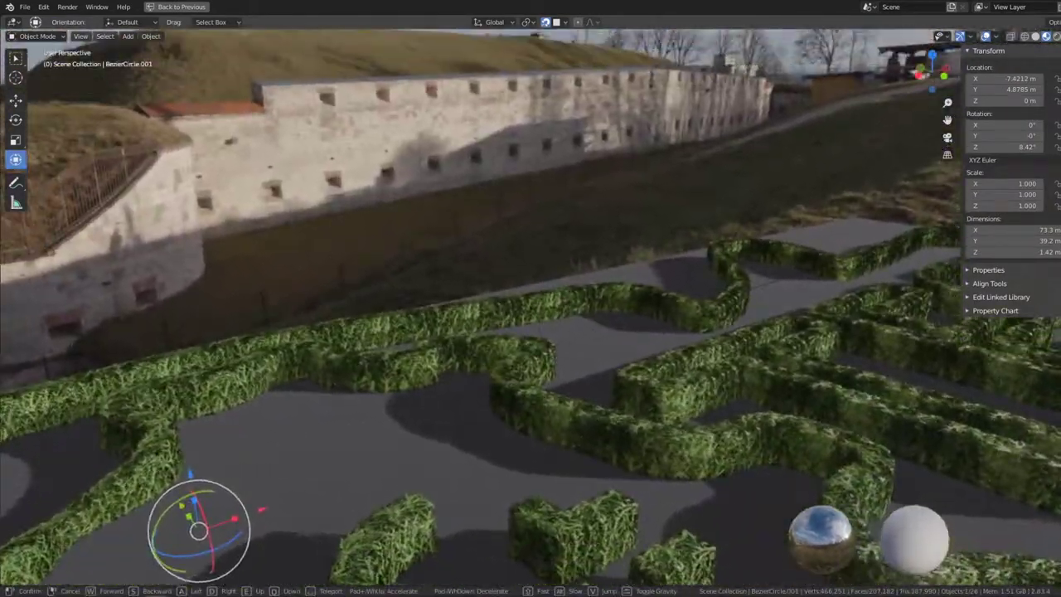
pyautogui.press('w')
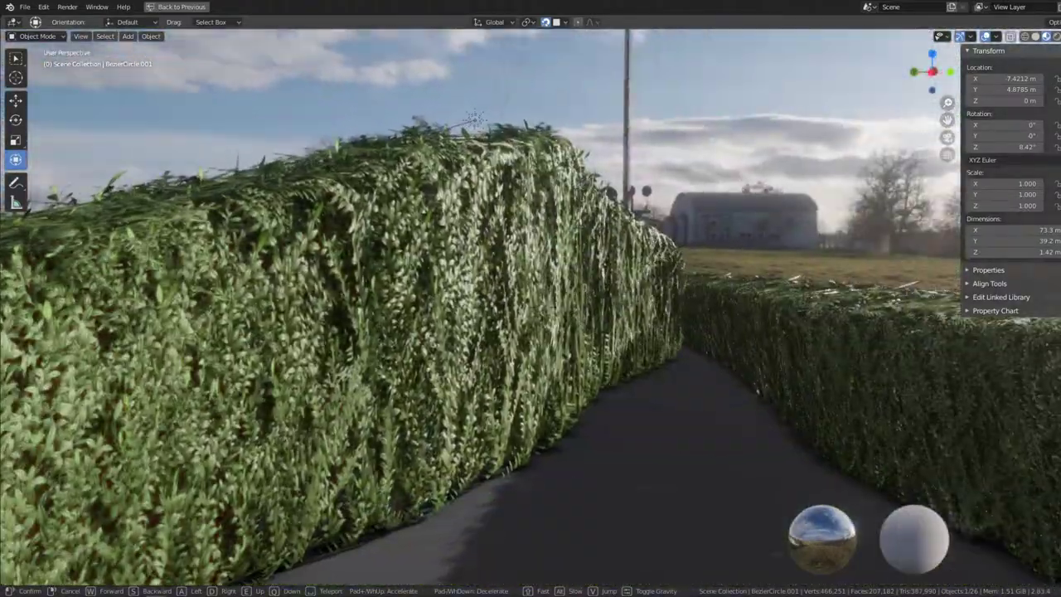
pyautogui.press('w')
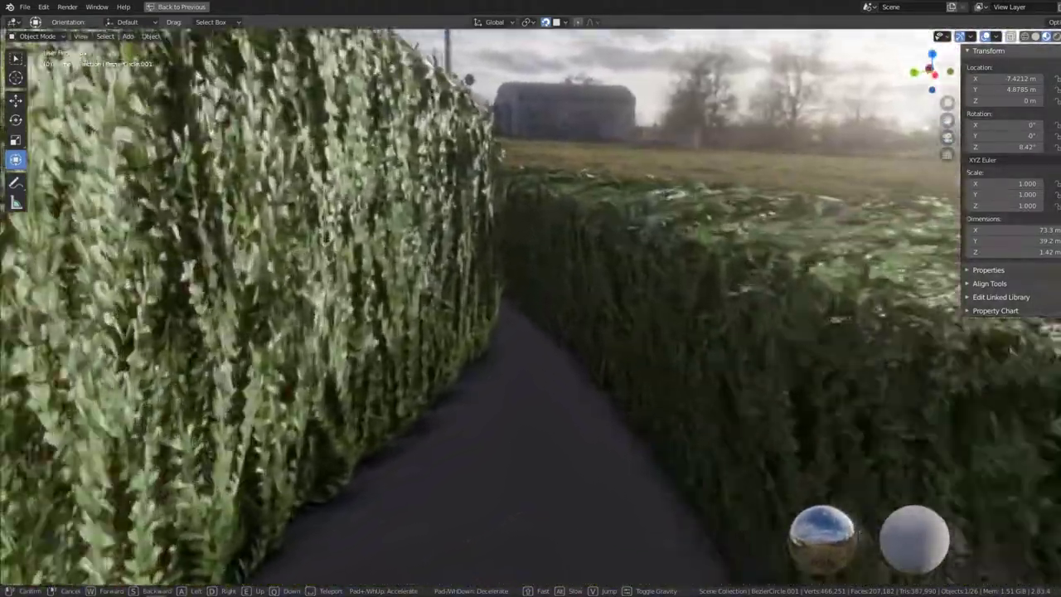
pyautogui.press('e')
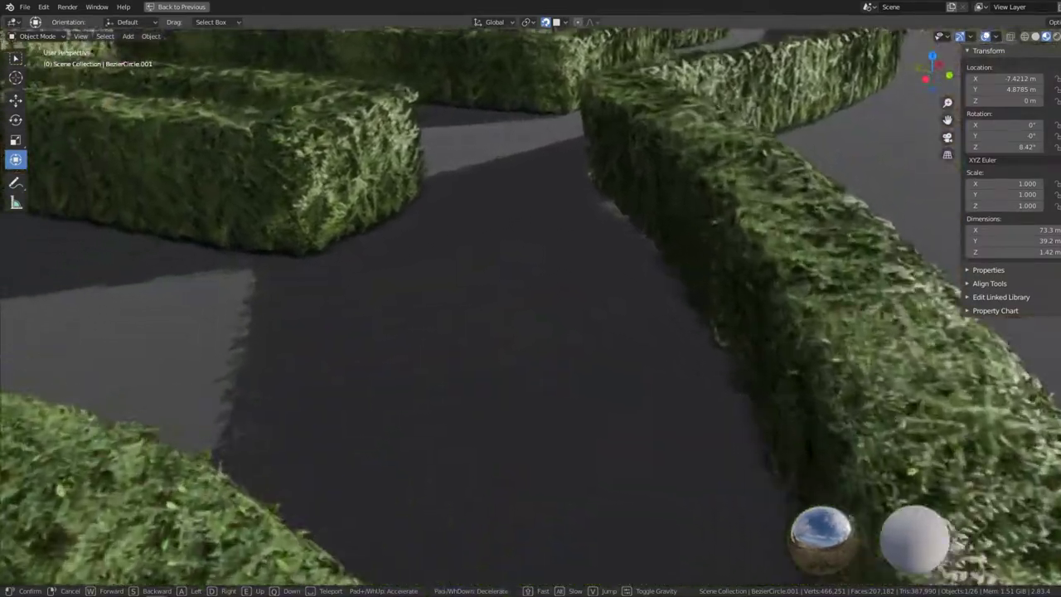
pyautogui.press('q')
pyautogui.press('w')
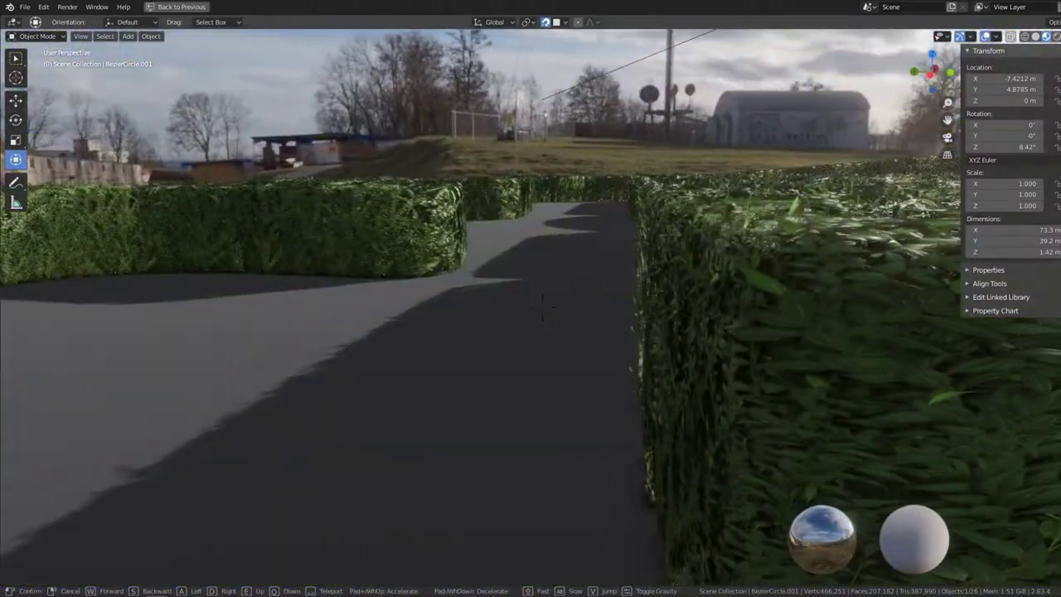
# - Walk along the hedges, exit walk mode, and select the Boxwood_Hedge_Open.001 block
pyautogui.press('e')
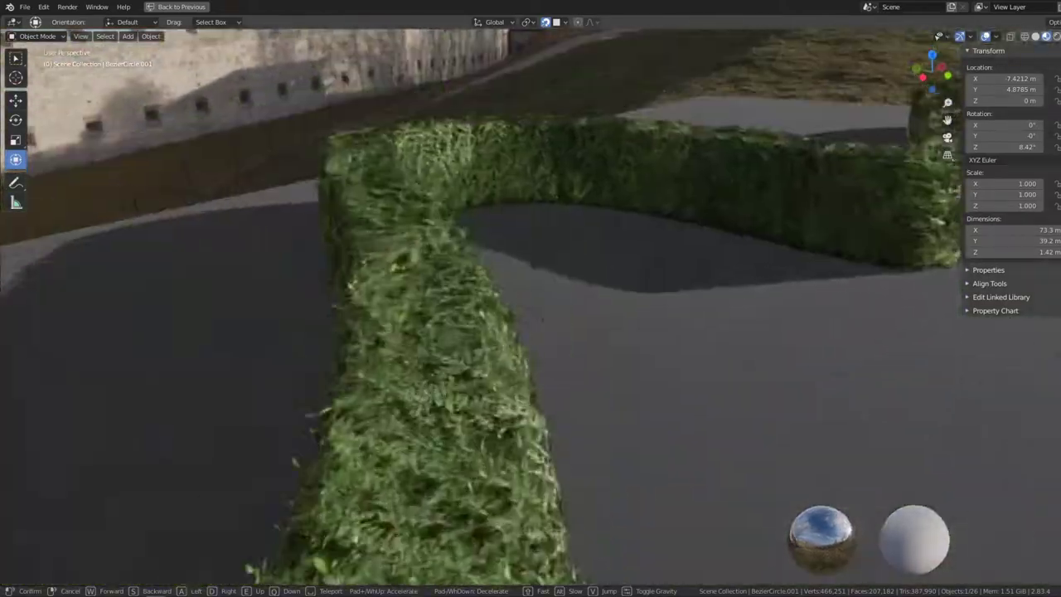
pyautogui.press('q')
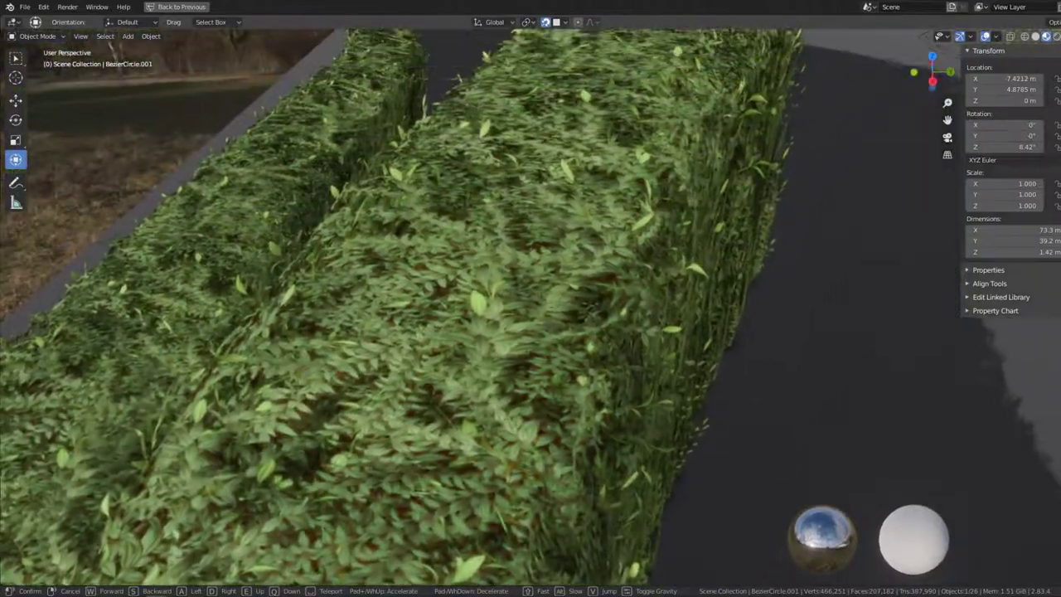
pyautogui.press('w')
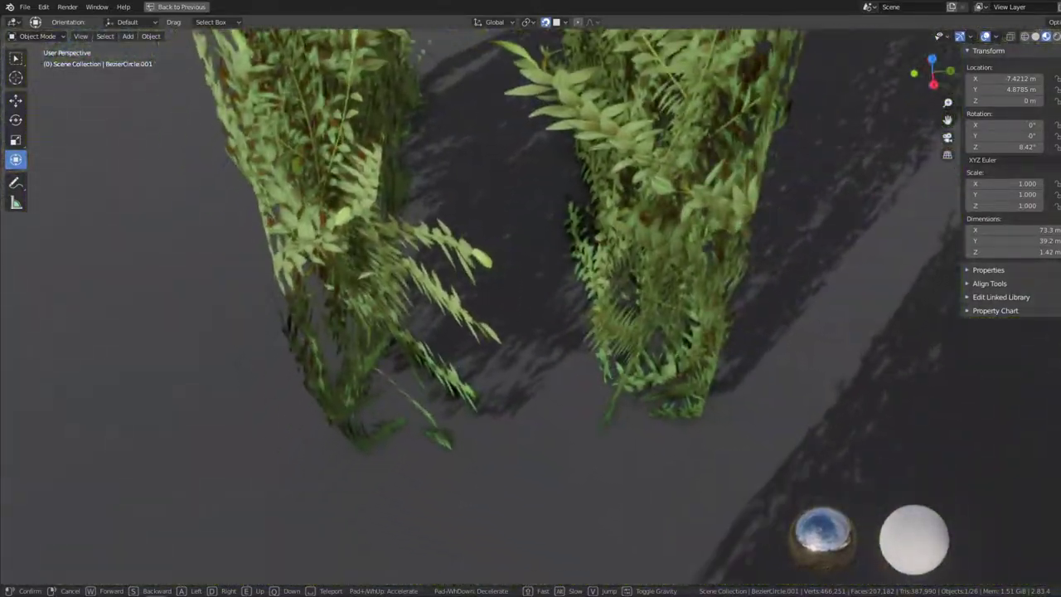
pyautogui.press('Escape')
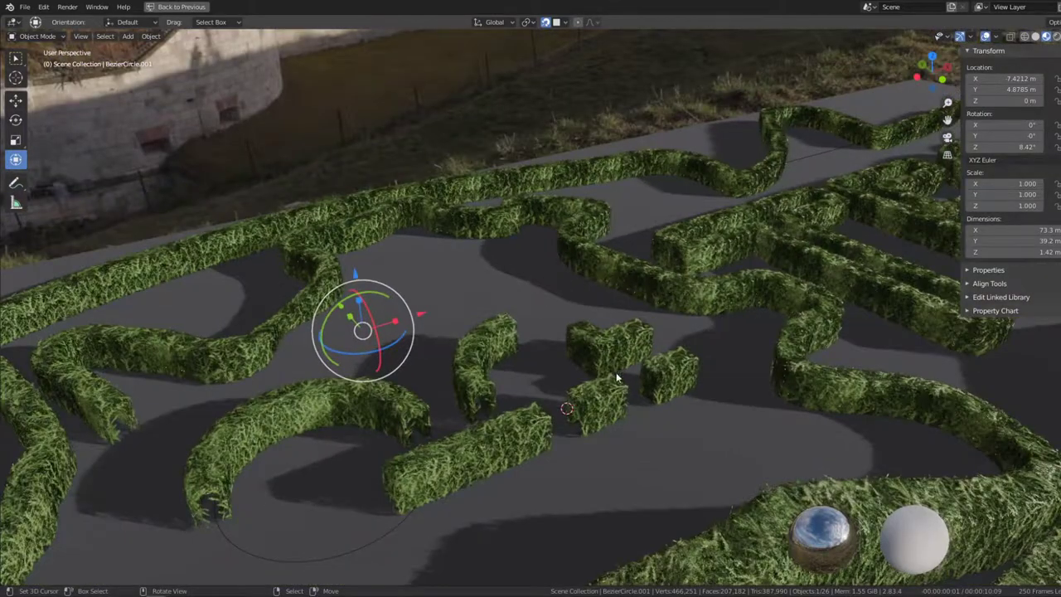
pyautogui.click(634, 394)
# - View the hedge block in Local View, exit back to the maze, and select Boxwood_Hedge_Round.001
pyautogui.press('KP_Divide')
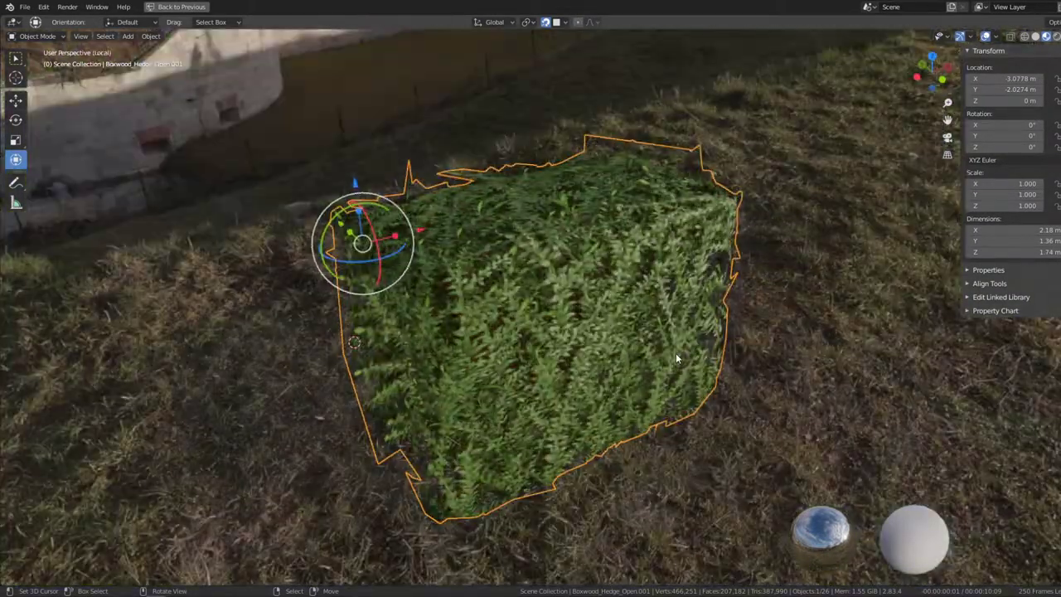
pyautogui.scroll(-2, 675, 352)
pyautogui.scroll(4, 675, 352)
pyautogui.moveTo(683, 349)
pyautogui.mouseDown(button='middle')
pyautogui.moveTo(630, 279)
pyautogui.moveTo(653, 258)
pyautogui.moveTo(824, 196)
pyautogui.moveTo(538, 276)
pyautogui.moveTo(656, 362)
pyautogui.moveTo(639, 315)
pyautogui.moveTo(704, 324)
pyautogui.moveTo(660, 305)
pyautogui.mouseUp(button='middle')
pyautogui.scroll(-4, 655, 367)
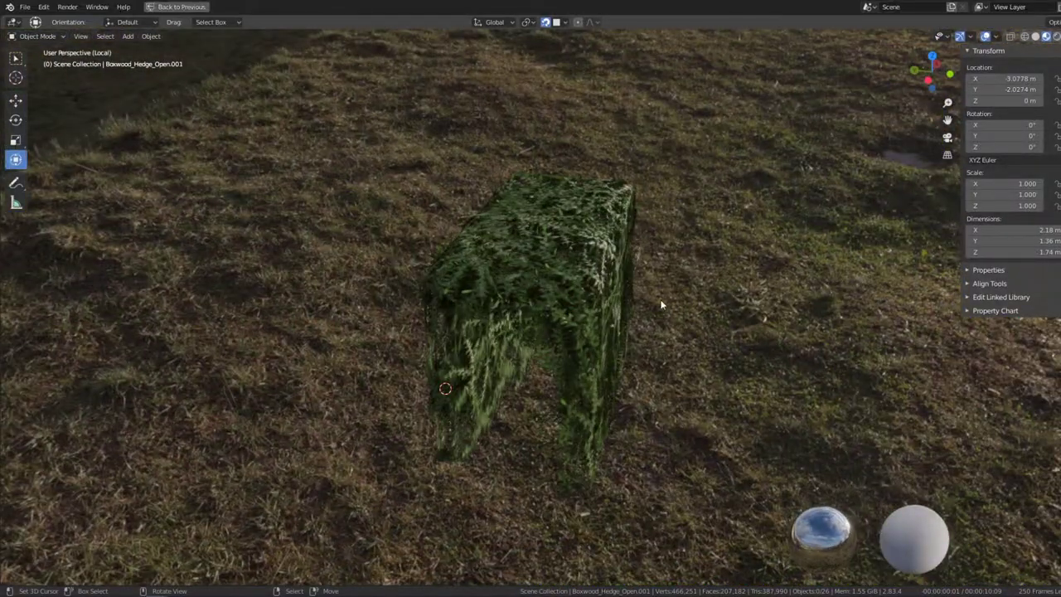
pyautogui.press('KP_Divide')
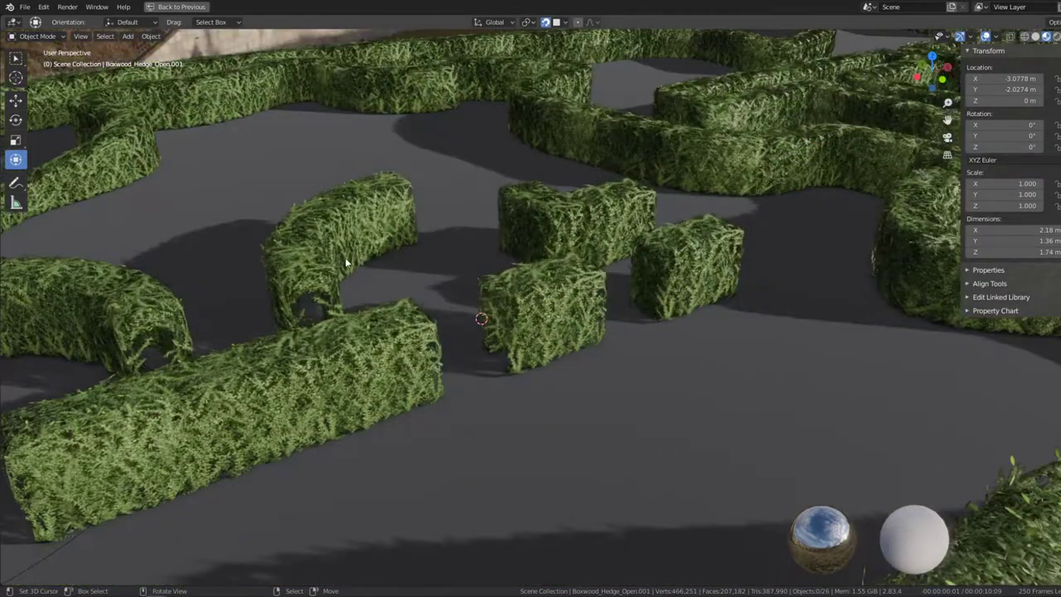
pyautogui.click(345, 257)
pyautogui.press('KP_7')
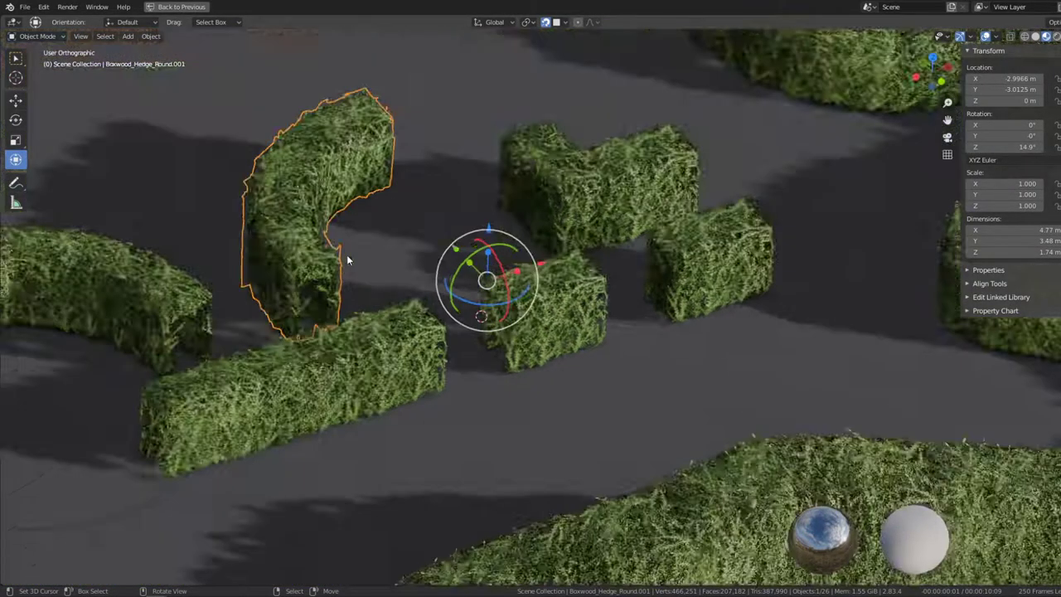
# - Duplicate the curved hedge piece twice and move a copy to meet the first arc
pyautogui.scroll(-4, 347, 254)
pyautogui.hotkey('shift', 'd')
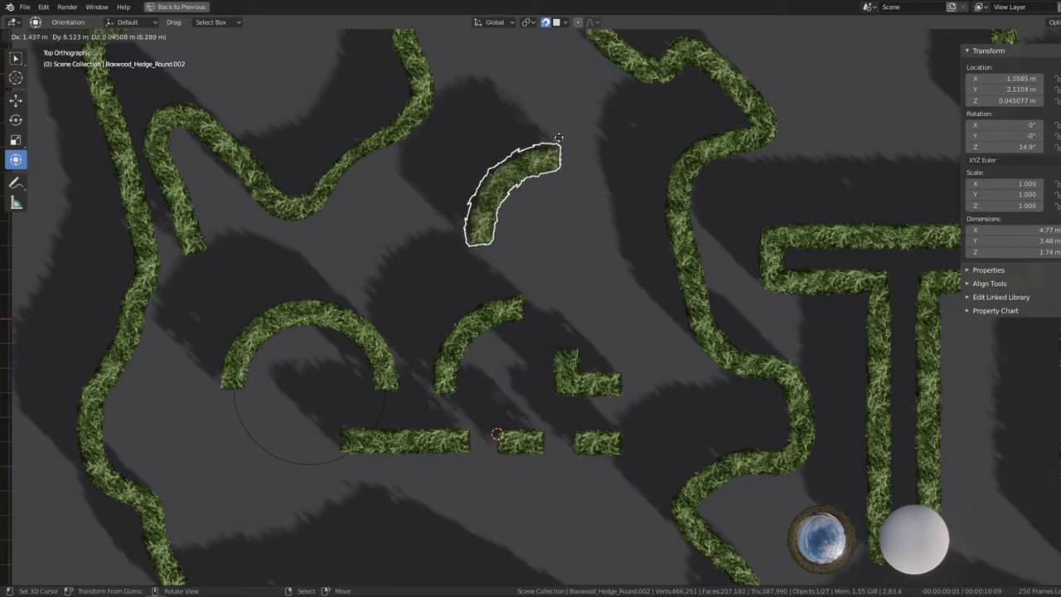
pyautogui.click(553, 96)
pyautogui.scroll(2, 550, 248)
pyautogui.hotkey('shift', 'd')
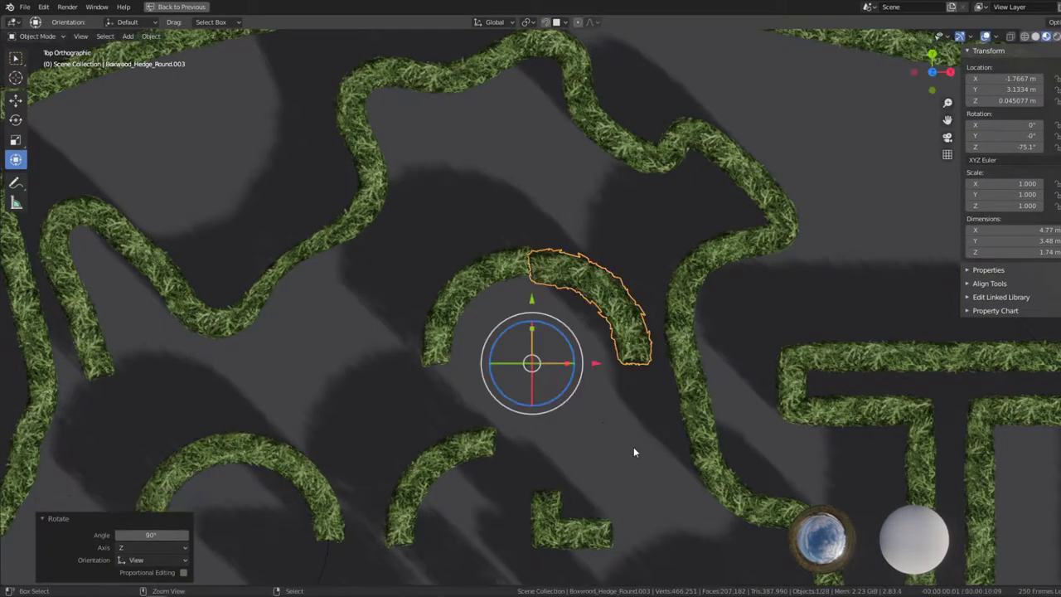
pyautogui.scroll(3, 633, 452)
pyautogui.press('g')
pyautogui.click(727, 363)
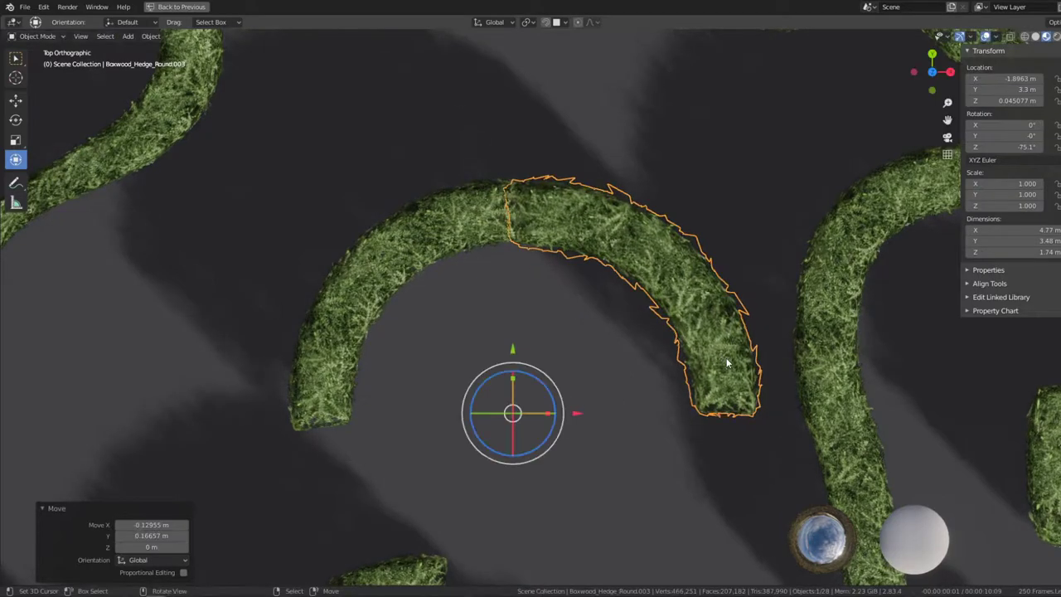
# - Add rotated linked copies to close the circular hedge ring, then move the ring up
pyautogui.hotkey('alt', 'd')
pyautogui.press('r')
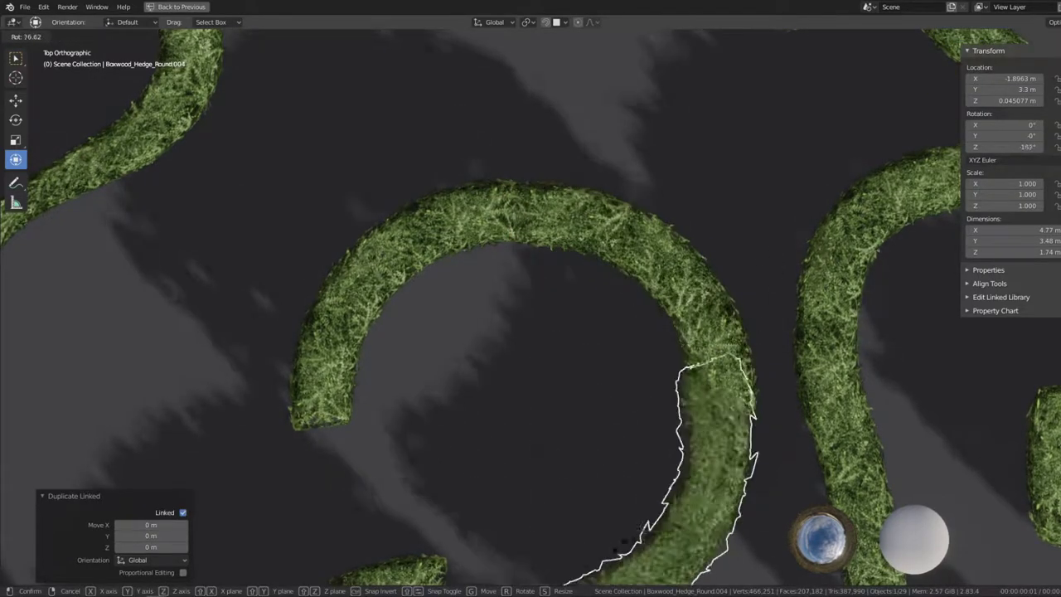
pyautogui.click(595, 548)
pyautogui.press('g')
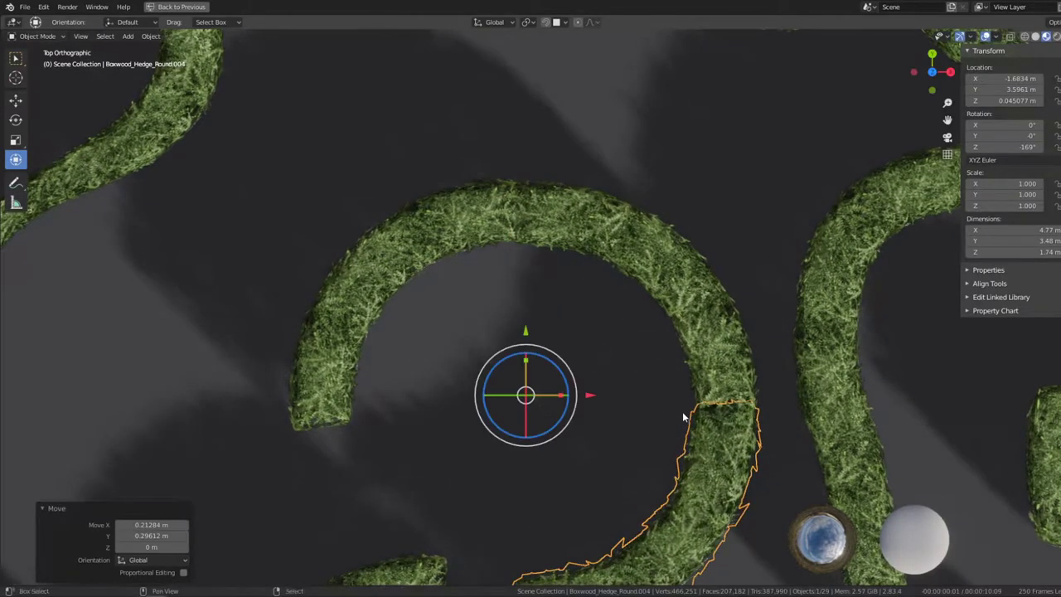
pyautogui.scroll(-2, 682, 412)
pyautogui.hotkey('alt', 'd')
pyautogui.press('r')
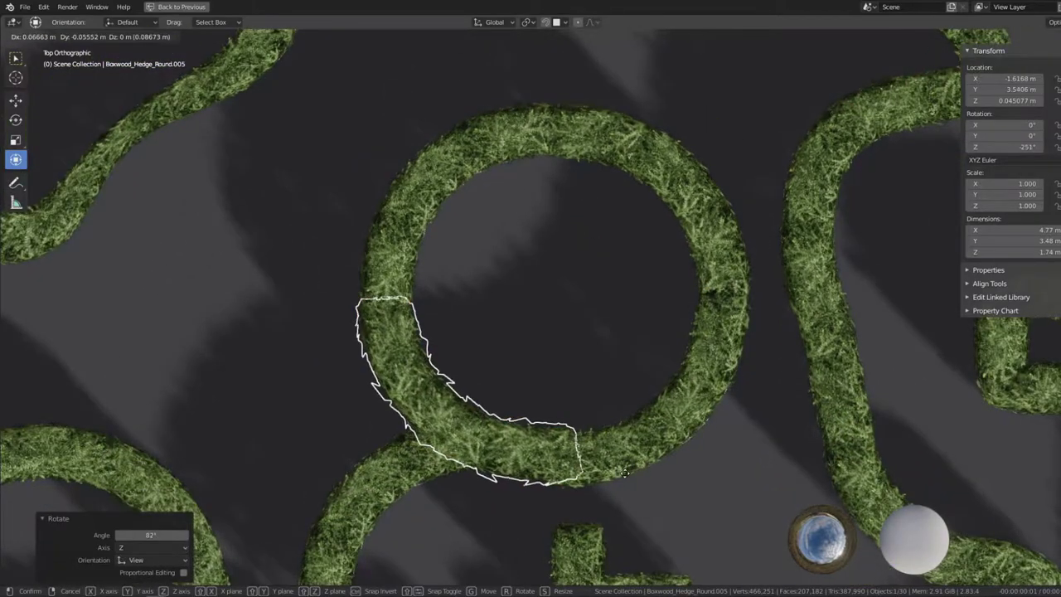
pyautogui.keyDown('shift'); pyautogui.click(734, 286); pyautogui.keyUp('shift')
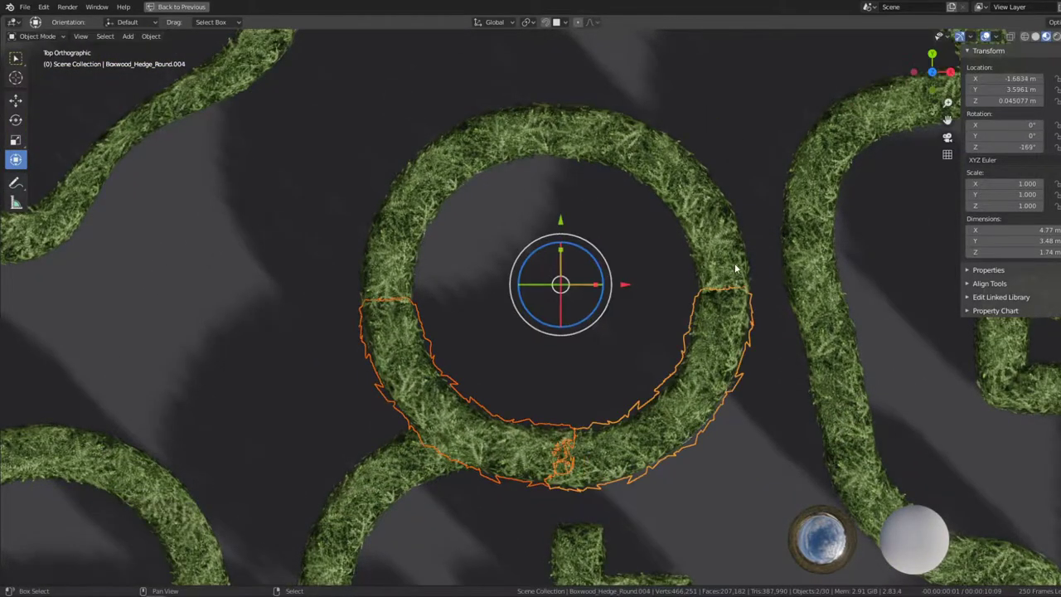
pyautogui.moveTo(555, 367); pyautogui.dragTo(544, 222)
pyautogui.scroll(-3, 650, 319)
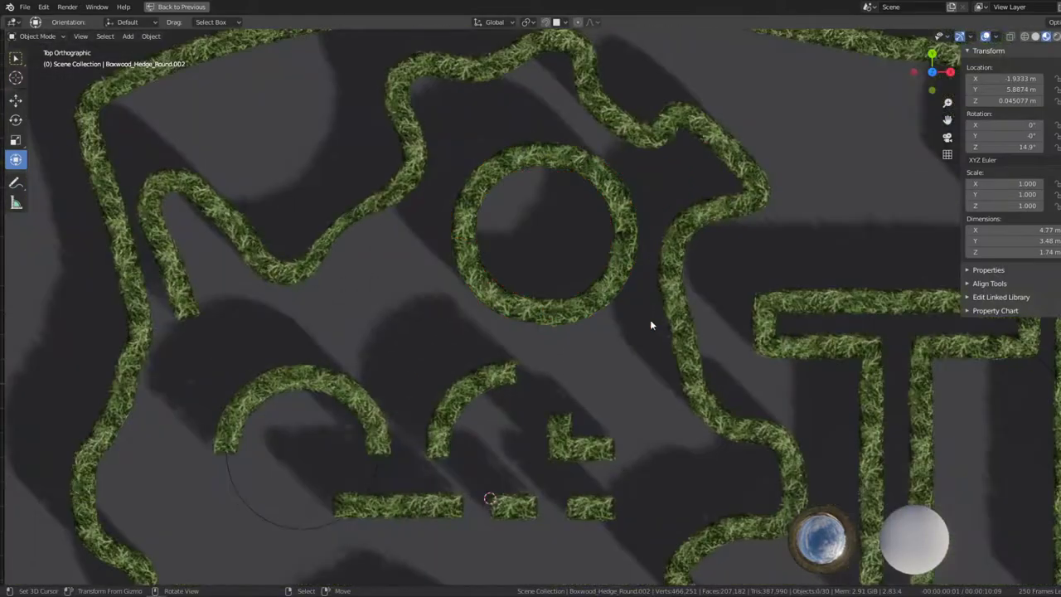
pyautogui.moveTo(650, 319); pyautogui.dragTo(571, 215, button='middle')
# - Turn off Scene World and Scene Lights in viewport shading and lower the lighting Strength
pyautogui.moveTo(673, 258); pyautogui.dragTo(758, 257, button='middle')
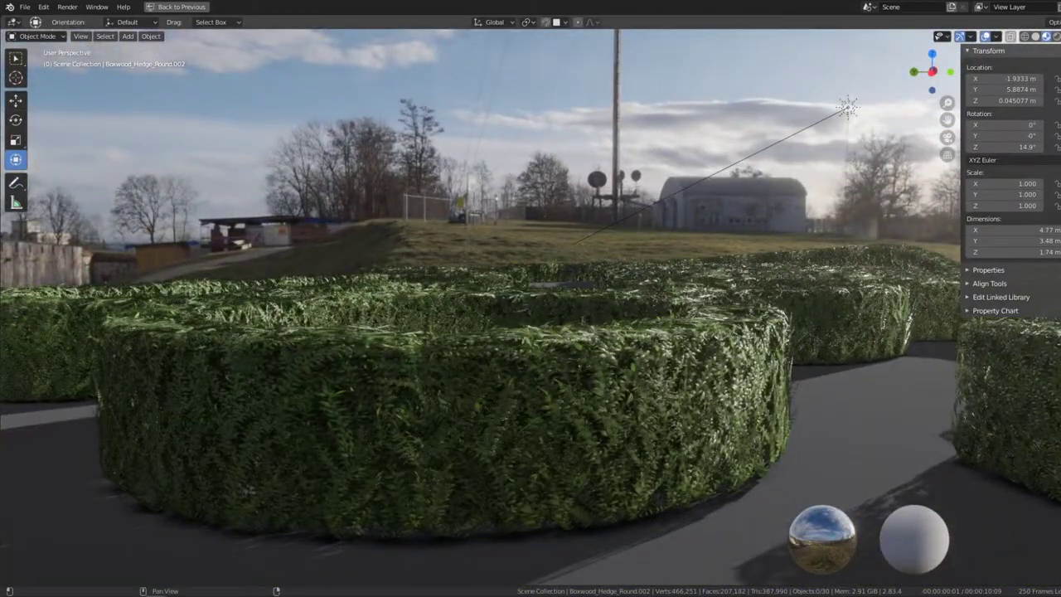
pyautogui.click(1057, 37)
pyautogui.click(957, 103)
pyautogui.click(957, 91)
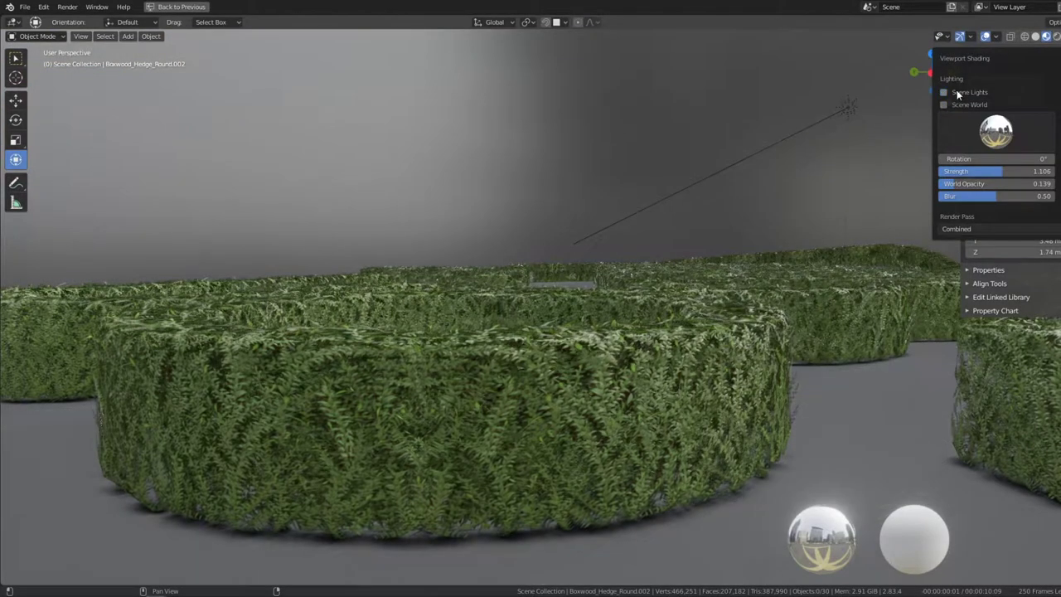
pyautogui.click(957, 104)
pyautogui.click(958, 102)
pyautogui.moveTo(1010, 174); pyautogui.dragTo(920, 172)
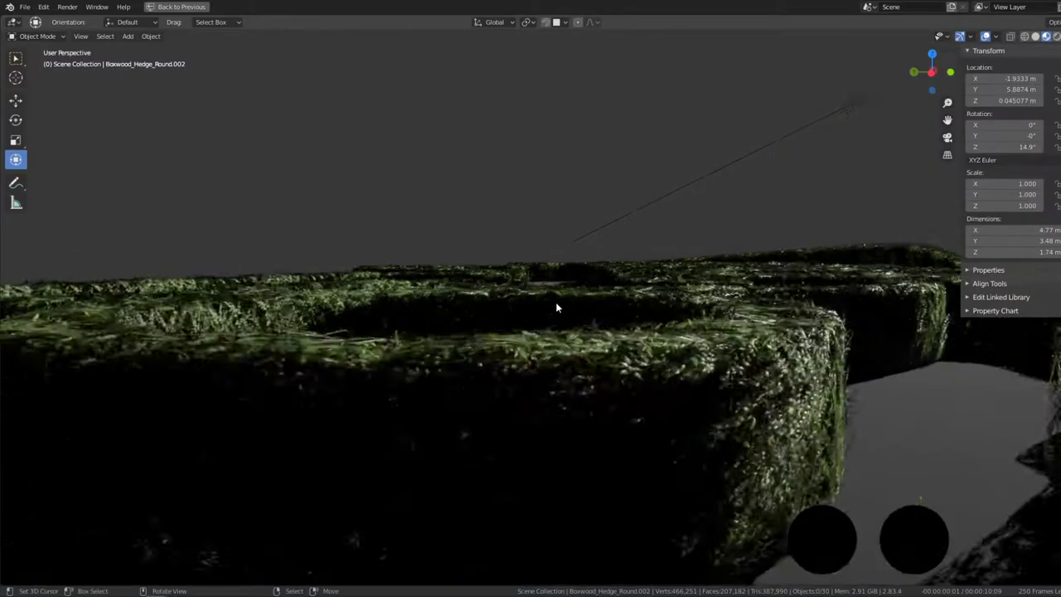
pyautogui.moveTo(556, 307)
pyautogui.mouseDown(button='middle')
pyautogui.moveTo(362, 284)
pyautogui.moveTo(611, 284)
pyautogui.moveTo(441, 318)
pyautogui.moveTo(771, 223)
pyautogui.moveTo(649, 270)
pyautogui.mouseUp(button='middle')
pyautogui.moveTo(649, 270)
pyautogui.mouseDown(button='middle')
pyautogui.moveTo(596, 305)
pyautogui.moveTo(495, 314)
pyautogui.moveTo(559, 279)
pyautogui.moveTo(704, 287)
pyautogui.moveTo(622, 246)
pyautogui.moveTo(623, 232)
pyautogui.mouseUp(button='middle')
# - Switch to the showcase Blender window and look over the TEST letters and labelled hedge pieces
pyautogui.hotkey('alt', 'Tab')
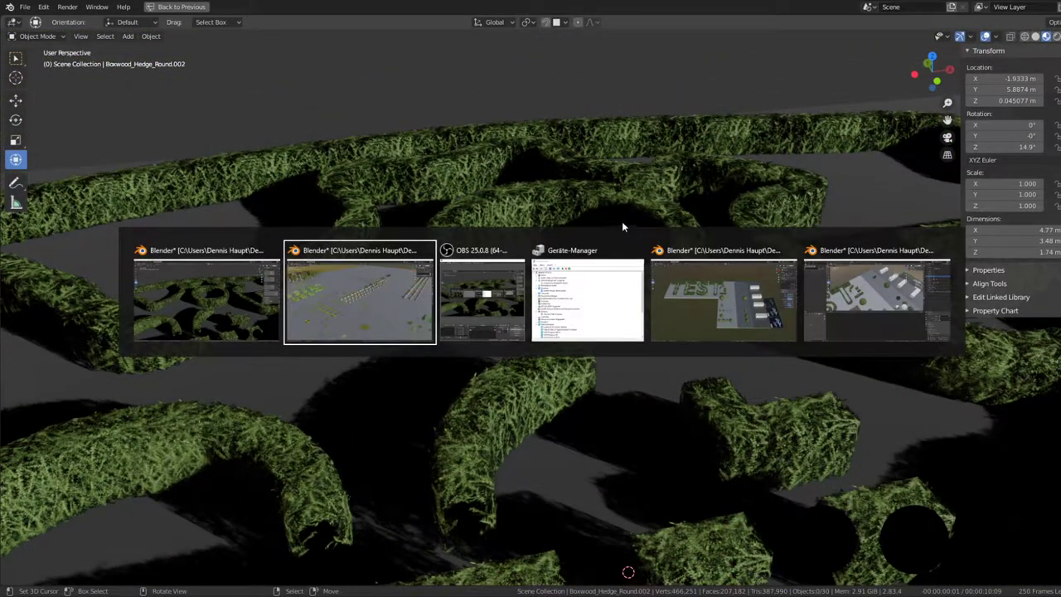
pyautogui.press('Tab')
pyautogui.press('Tab')
pyautogui.press('Tab')
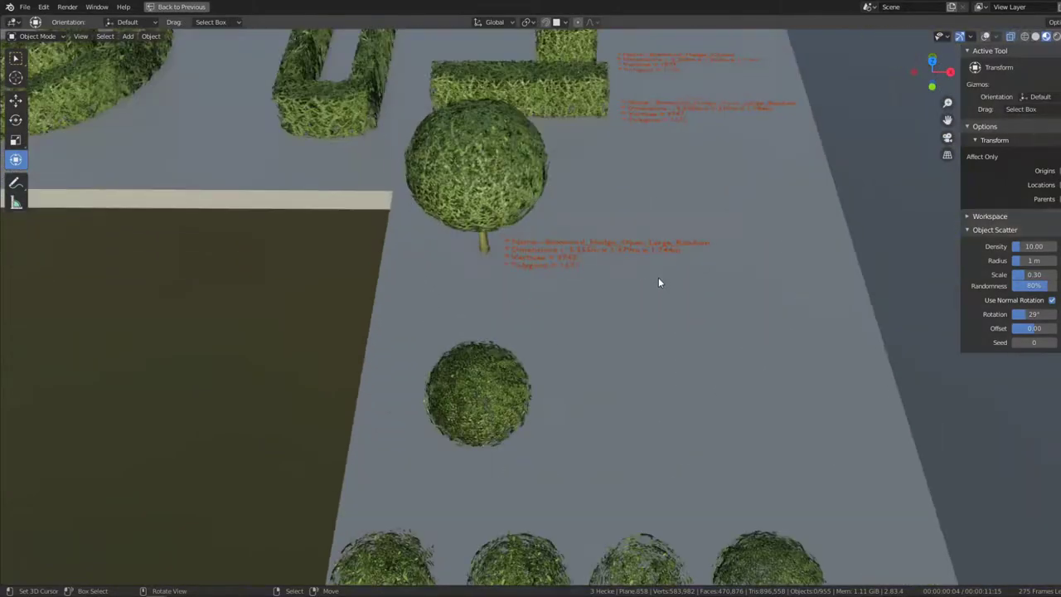
pyautogui.moveTo(659, 277); pyautogui.dragTo(647, 435, button='middle')
pyautogui.scroll(3, 655, 433)
pyautogui.scroll(3, 476, 350)
pyautogui.moveTo(476, 350)
pyautogui.mouseDown(button='middle')
pyautogui.moveTo(554, 381)
pyautogui.moveTo(598, 495)
pyautogui.moveTo(614, 492)
pyautogui.moveTo(631, 522)
pyautogui.moveTo(654, 315)
pyautogui.moveTo(614, 245)
pyautogui.moveTo(668, 261)
pyautogui.moveTo(679, 301)
pyautogui.moveTo(656, 265)
pyautogui.mouseUp(button='middle')
pyautogui.scroll(-5, 668, 255)
pyautogui.scroll(-5, 655, 230)
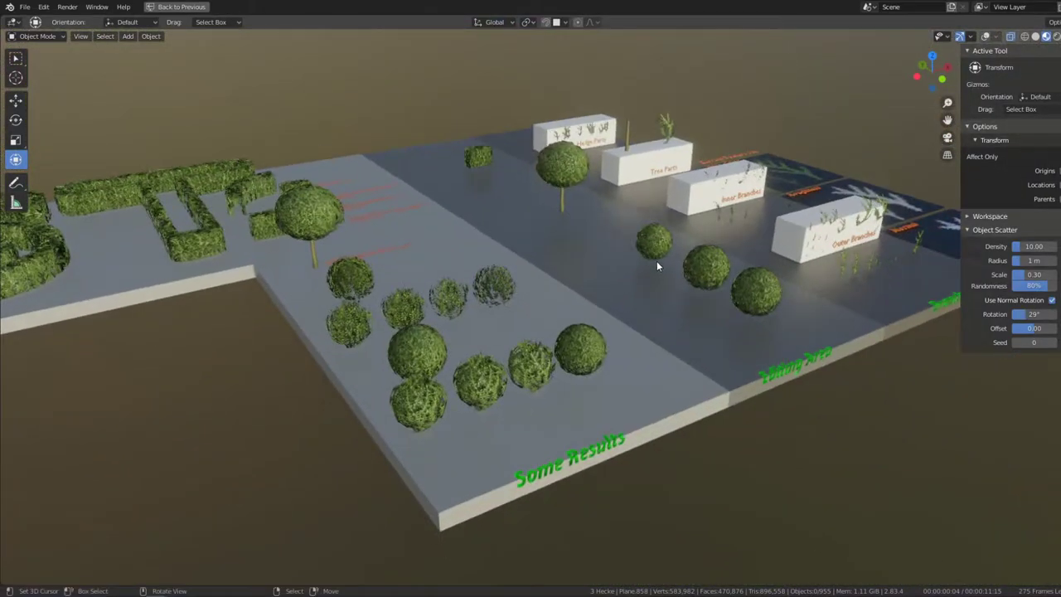